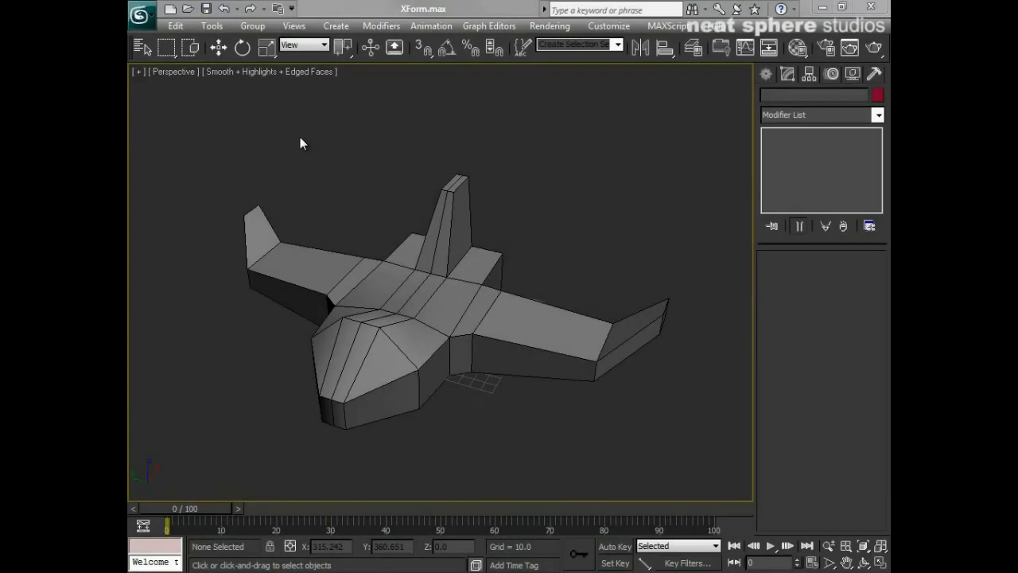
Delete the separate left half of the fighter, keeping only the right half.
{"action": "mouse_move", "coordinate": [413, 364]}
{"action": "middle_mouse_down", "text": "alt"}
{"action": "mouse_move", "coordinate": [370, 363]}
{"action": "mouse_move", "coordinate": [420, 369]}
{"action": "middle_mouse_up", "text": "alt"}
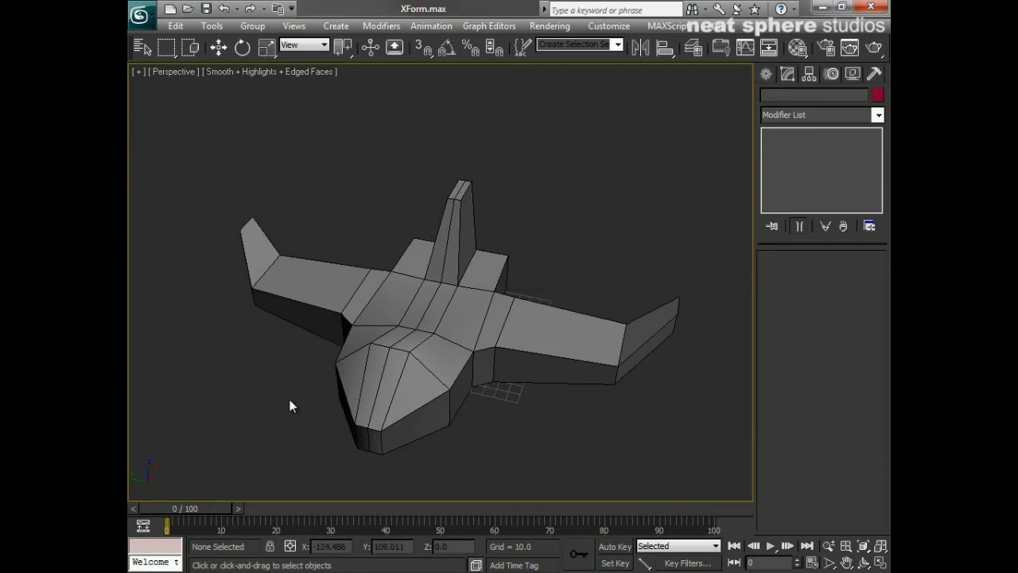
{"action": "left_click", "coordinate": [375, 313]}
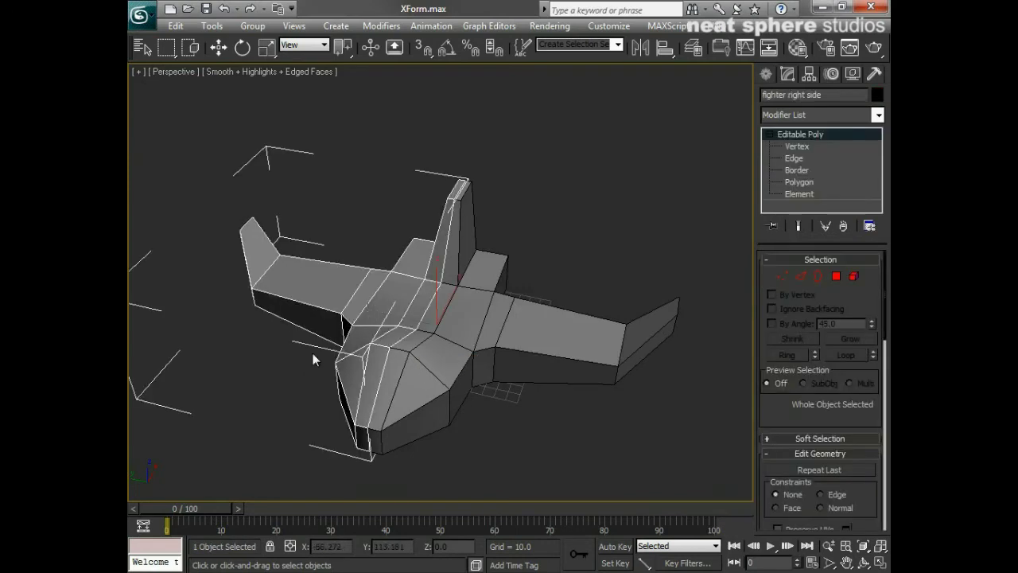
{"action": "middle_click_drag", "start_coordinate": [265, 377], "coordinate": [296, 393], "text": "alt"}
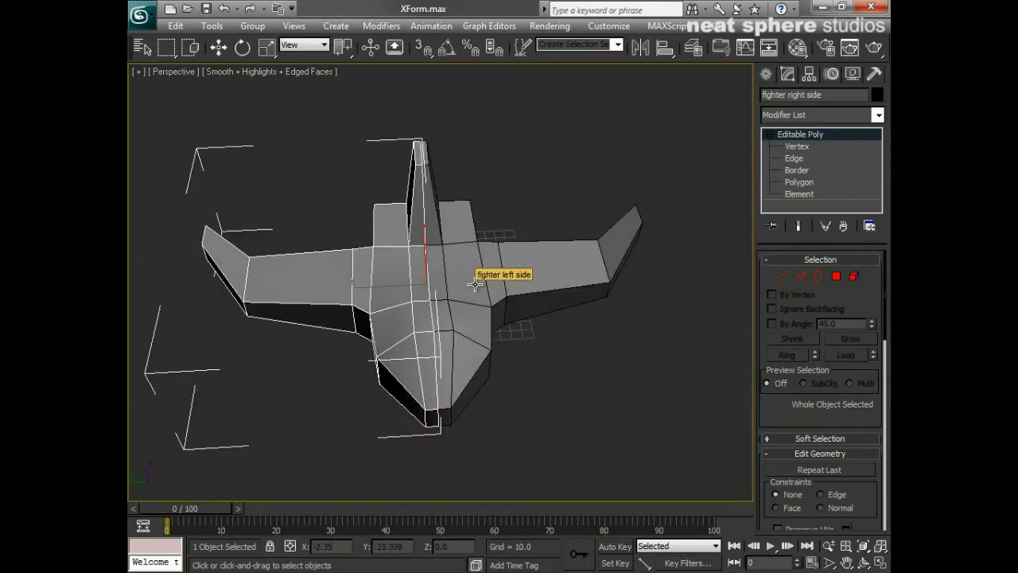
{"action": "left_click", "coordinate": [495, 272]}
{"action": "key", "text": "Delete"}
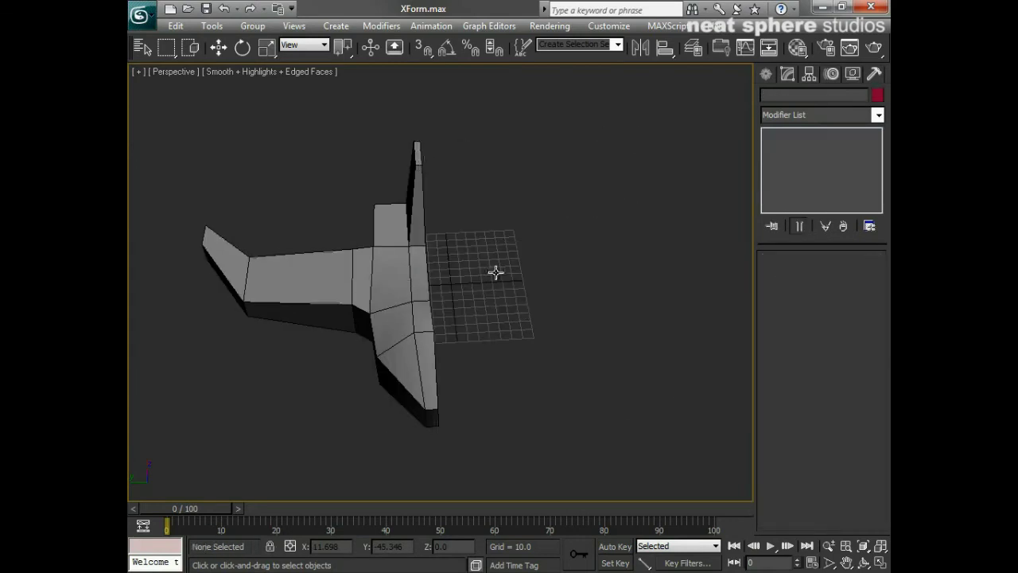
Mirror the remaining fighter half across the Y axis as an instance with a 0.0 offset.
{"action": "key", "text": "ctrl+a"}
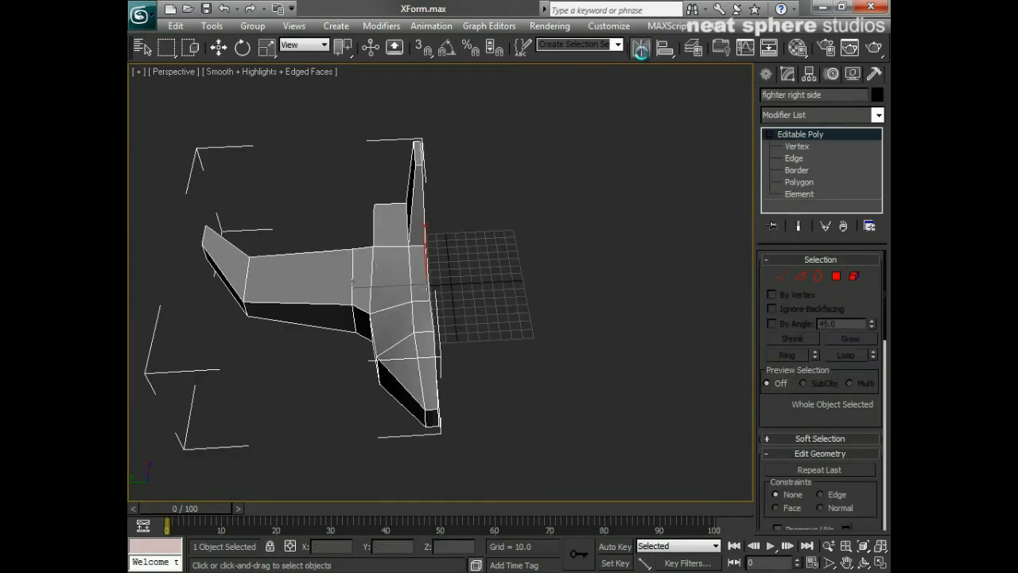
{"action": "left_click", "coordinate": [640, 48]}
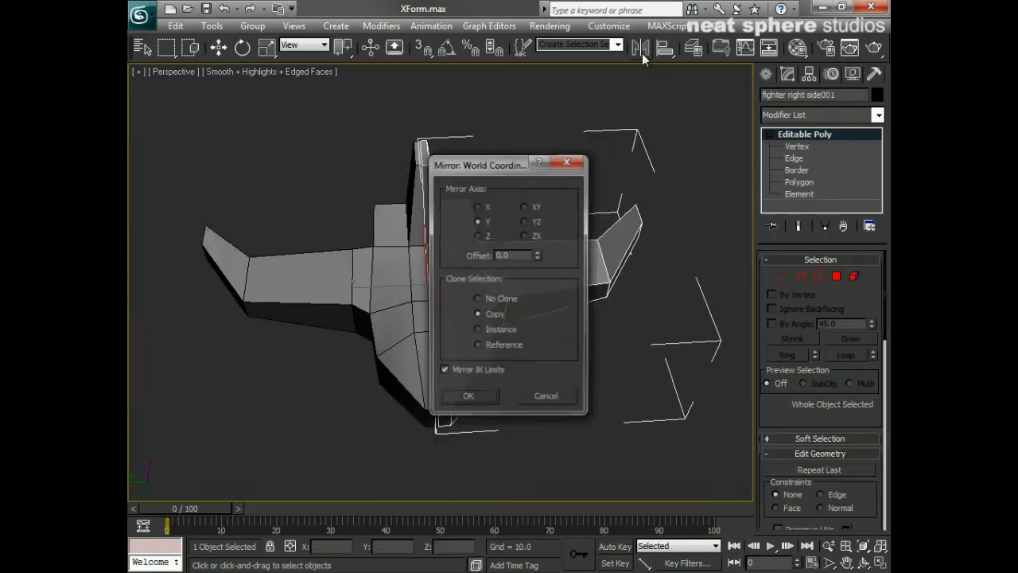
{"action": "left_click", "coordinate": [486, 402]}
{"action": "middle_click_drag", "start_coordinate": [403, 354], "coordinate": [411, 370], "text": "alt"}
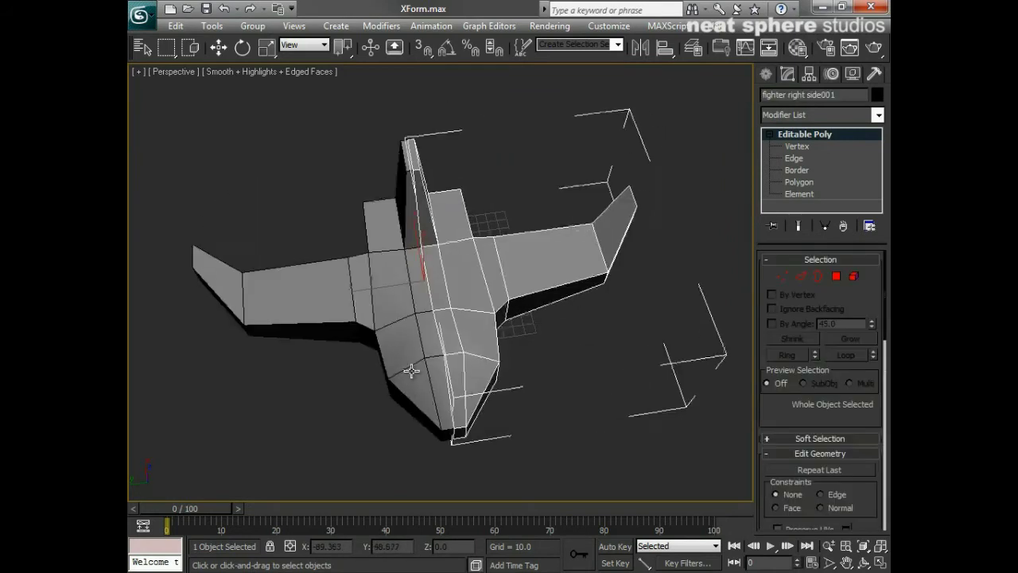
Widen the nose tip by moving the original right half's two outer tip vertices outward.
{"action": "left_click", "coordinate": [412, 375]}
{"action": "left_click", "coordinate": [773, 277]}
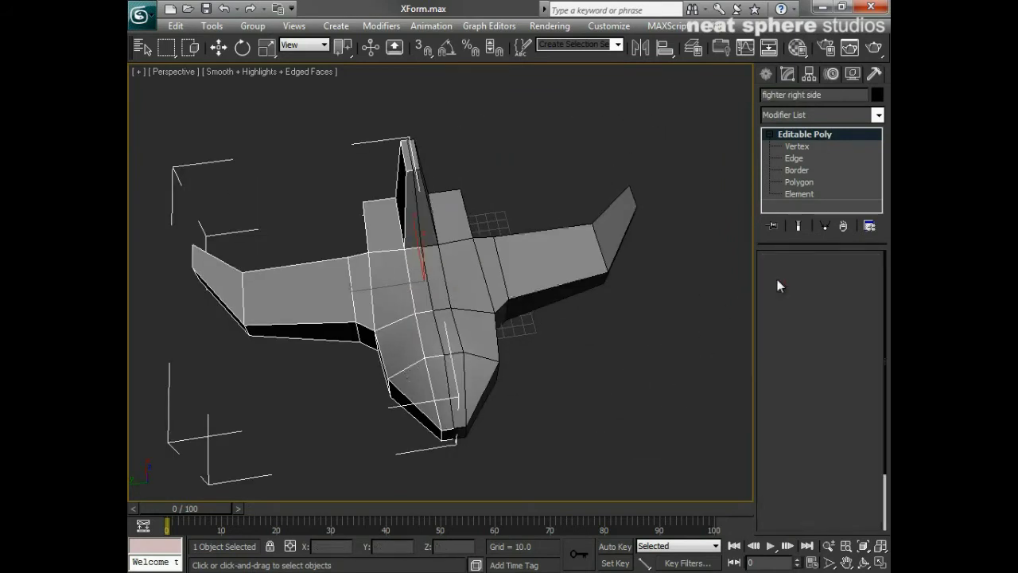
{"action": "left_click_drag", "start_coordinate": [389, 392], "coordinate": [383, 362]}
{"action": "key", "text": "w"}
{"action": "middle_click_drag", "start_coordinate": [450, 447], "coordinate": [443, 394], "text": "alt"}
{"action": "key", "text": "alt+z"}
{"action": "left_click_drag", "start_coordinate": [436, 429], "coordinate": [431, 401]}
{"action": "middle_click_drag", "start_coordinate": [430, 400], "coordinate": [414, 425], "text": "ctrl+alt"}
{"action": "left_click_drag", "start_coordinate": [417, 384], "coordinate": [357, 367]}
{"action": "middle_click_drag", "start_coordinate": [357, 366], "coordinate": [450, 338], "text": "alt"}
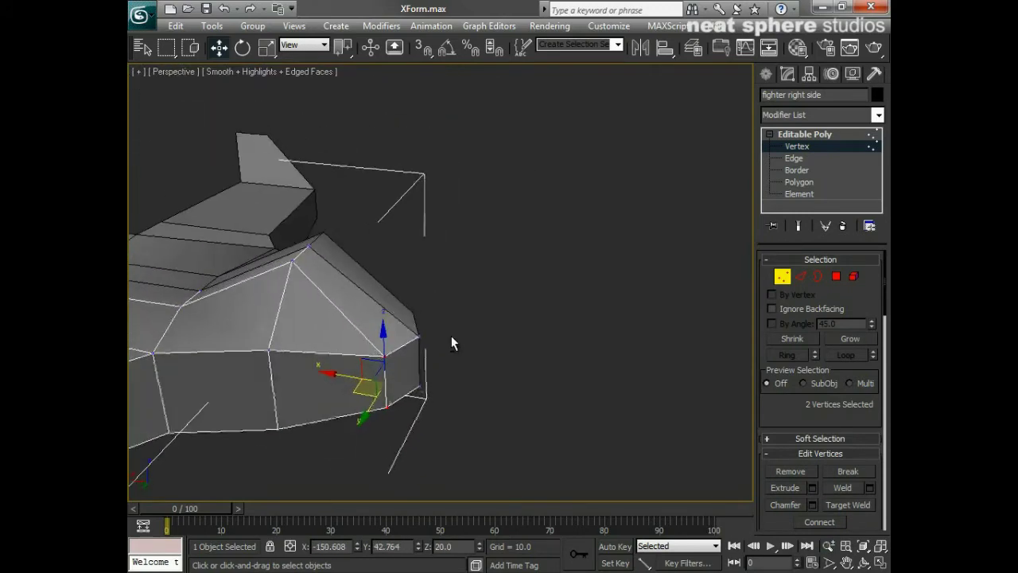
Stretch the four nose-tip vertices forward and raise the ten vertices of the front fuselage by about 8.5 units.
{"action": "left_click_drag", "start_coordinate": [448, 337], "coordinate": [383, 441]}
{"action": "left_click_drag", "start_coordinate": [361, 369], "coordinate": [524, 382]}
{"action": "key", "text": "alt+z"}
{"action": "left_click_drag", "start_coordinate": [476, 266], "coordinate": [393, 345]}
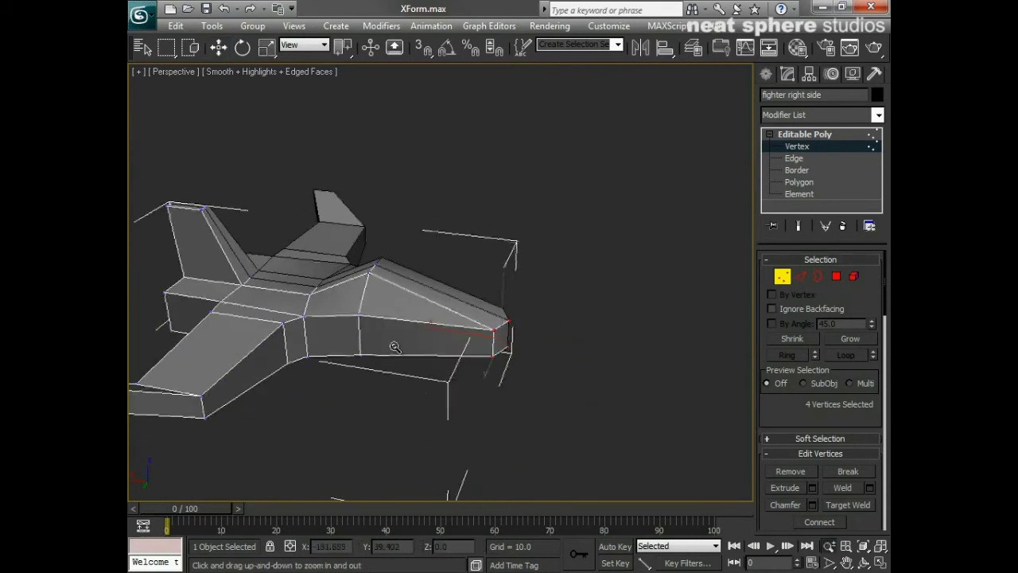
{"action": "middle_click_drag", "start_coordinate": [392, 345], "coordinate": [413, 329], "text": "alt"}
{"action": "right_click", "coordinate": [387, 404]}
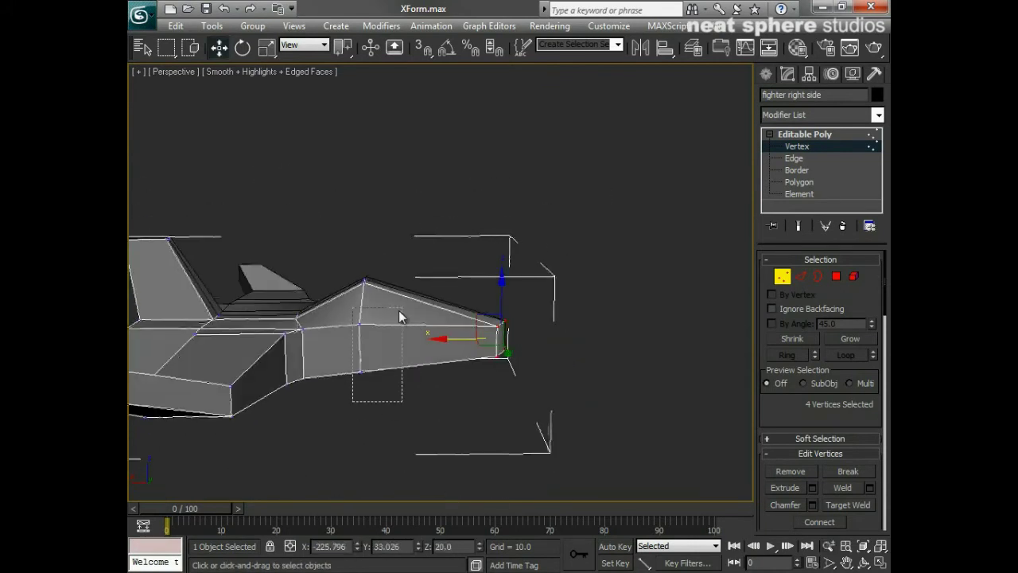
{"action": "left_click_drag", "start_coordinate": [399, 312], "coordinate": [520, 268]}
{"action": "left_click_drag", "start_coordinate": [420, 284], "coordinate": [420, 275]}
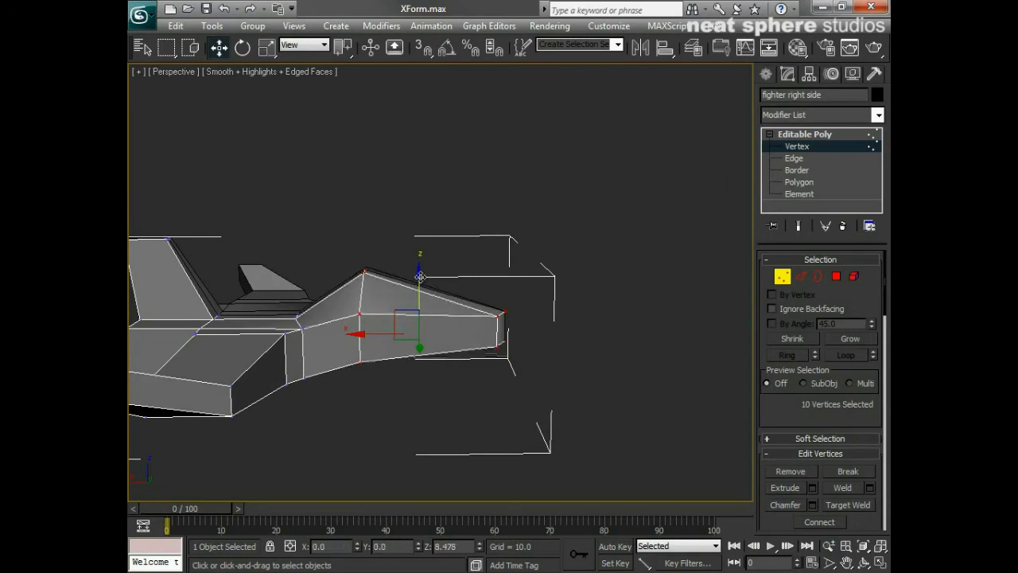
Move the two canopy peak vertices up and forward, and widen the fuselage section at the canopy by shifting its side vertices outward.
{"action": "left_click_drag", "start_coordinate": [382, 243], "coordinate": [348, 296]}
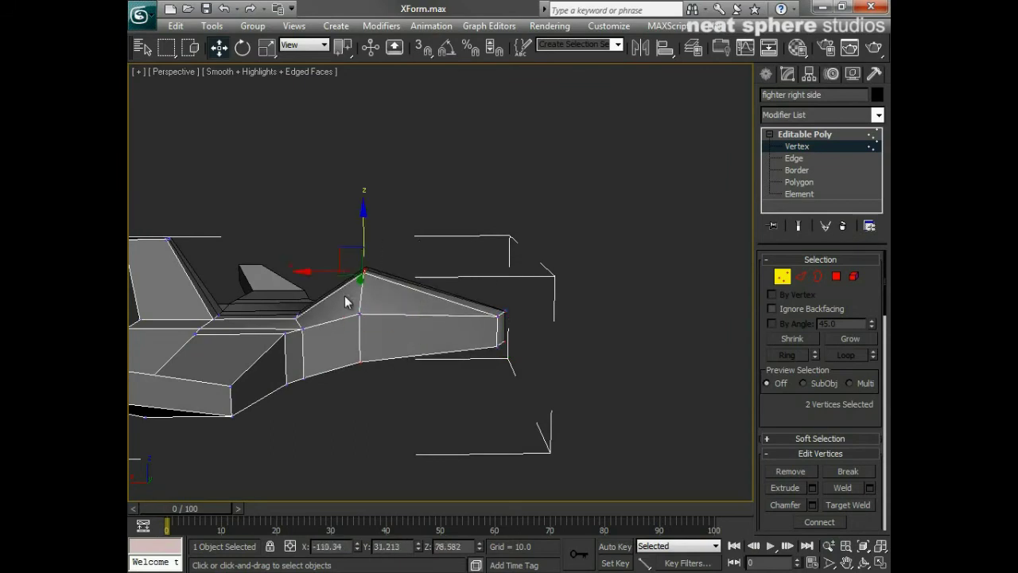
{"action": "left_click_drag", "start_coordinate": [343, 256], "coordinate": [367, 232]}
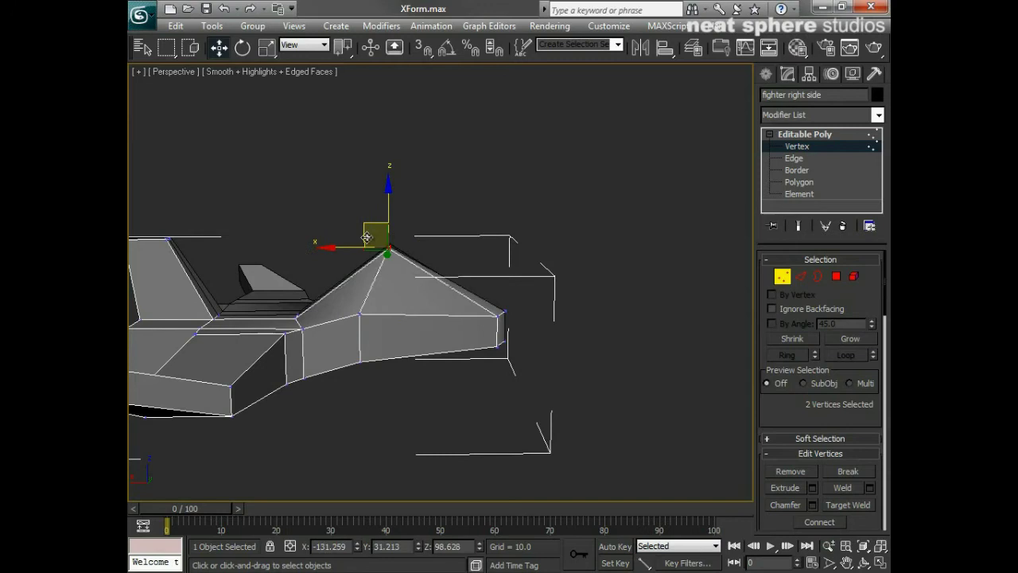
{"action": "middle_click_drag", "start_coordinate": [481, 318], "coordinate": [364, 404], "text": "alt"}
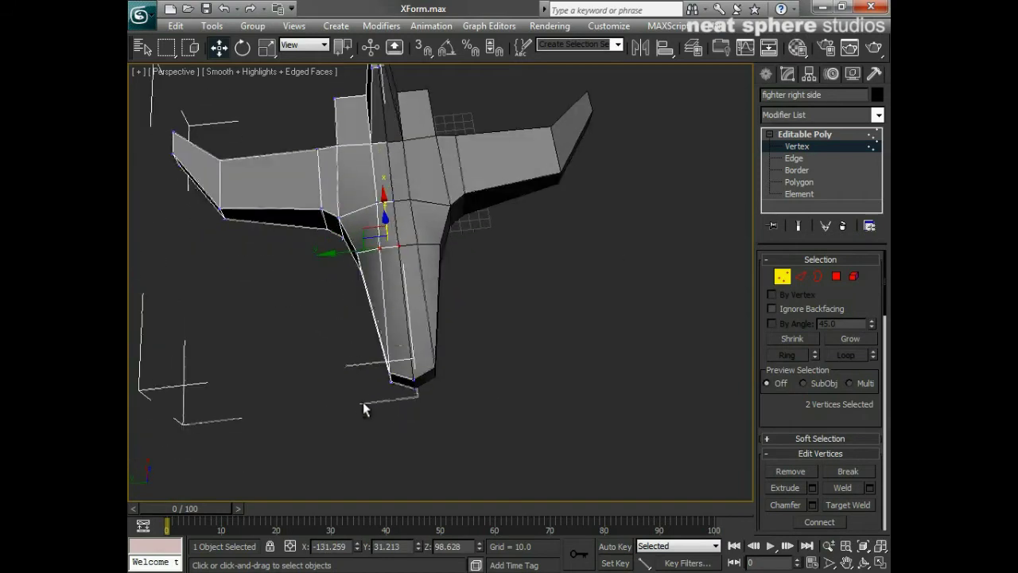
{"action": "left_click_drag", "start_coordinate": [349, 284], "coordinate": [391, 245]}
{"action": "left_click_drag", "start_coordinate": [323, 271], "coordinate": [310, 268]}
{"action": "left_click", "coordinate": [496, 342]}
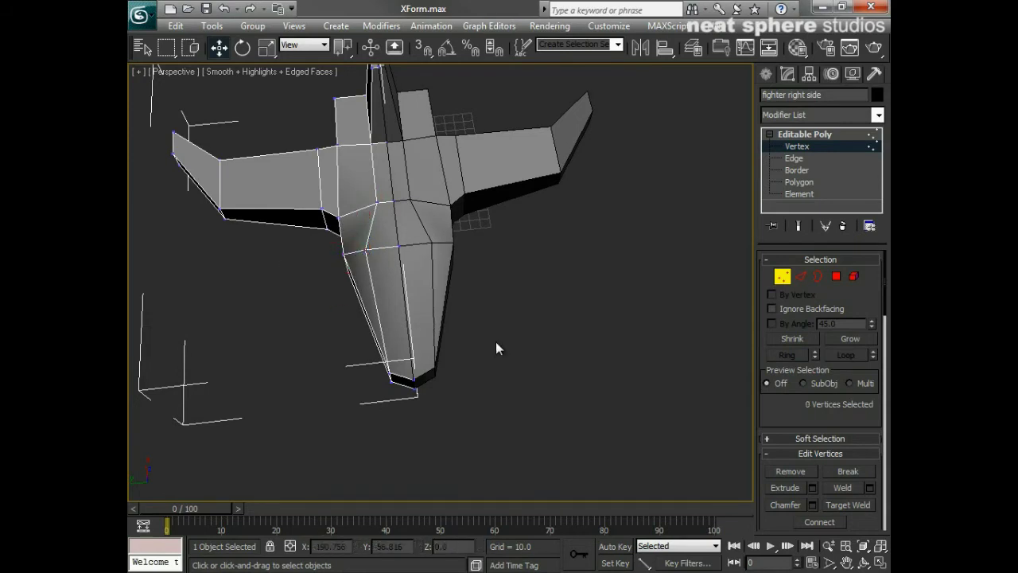
{"action": "left_click", "coordinate": [781, 276]}
Examine both halves of the reshaped fighter for symmetry, selecting each half in turn.
{"action": "middle_click_drag", "start_coordinate": [604, 288], "coordinate": [646, 308]}
{"action": "scroll", "coordinate": [503, 316], "scroll_direction": "down", "scroll_amount": 5}
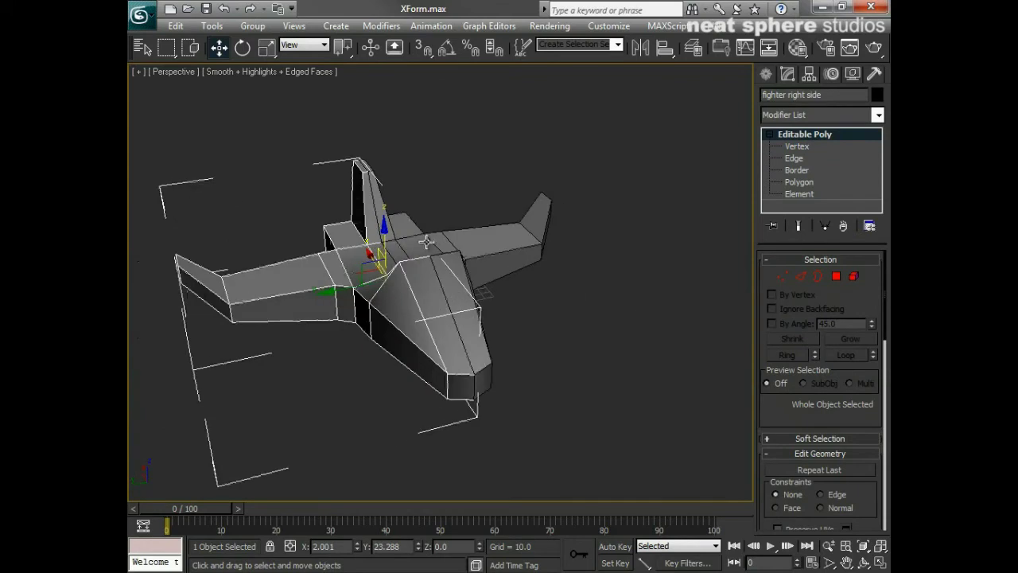
{"action": "left_click", "coordinate": [487, 245]}
{"action": "left_click", "coordinate": [339, 267]}
{"action": "left_click", "coordinate": [337, 334]}
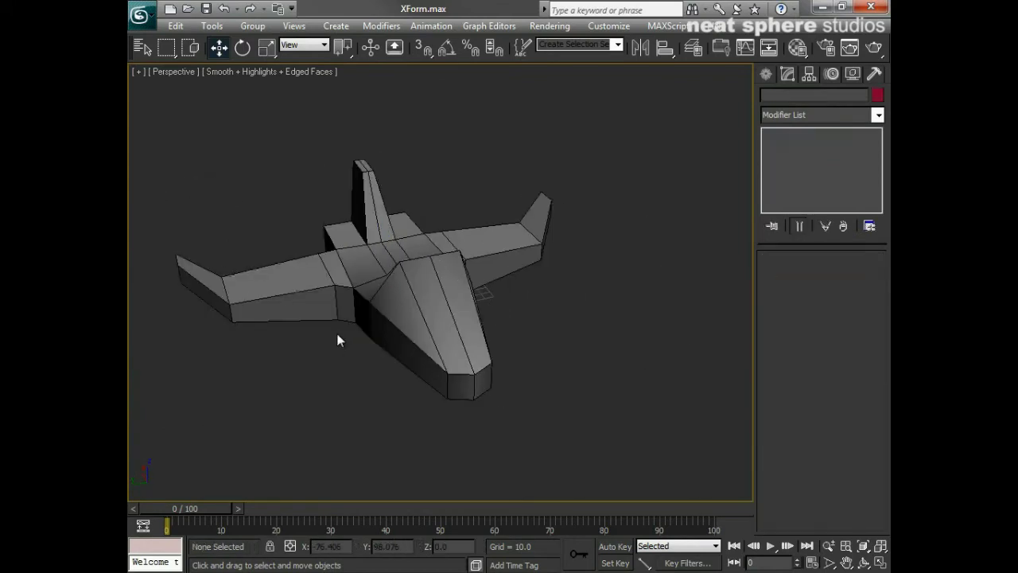
{"action": "middle_click_drag", "start_coordinate": [357, 320], "coordinate": [422, 348]}
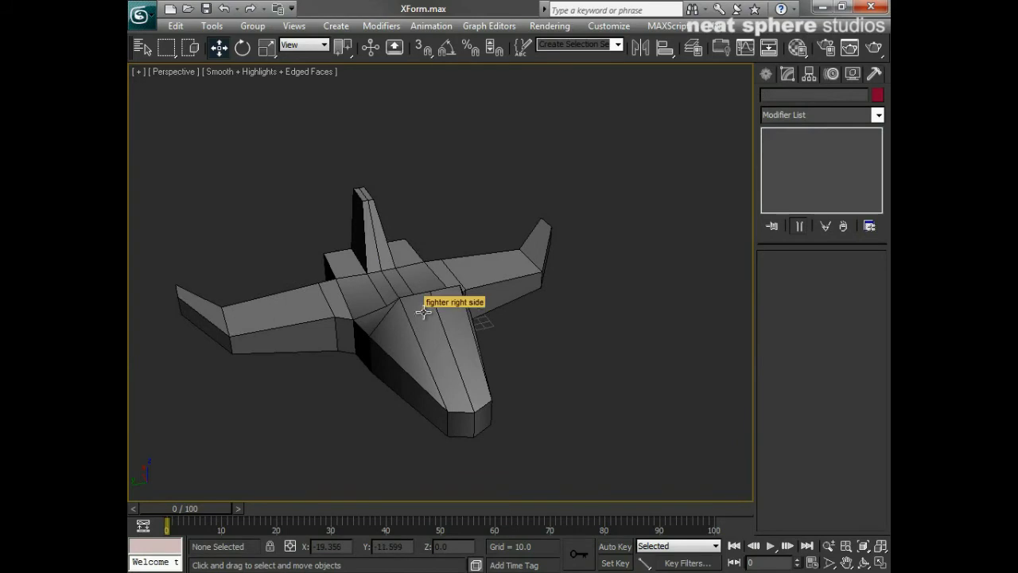
{"action": "left_click", "coordinate": [423, 312]}
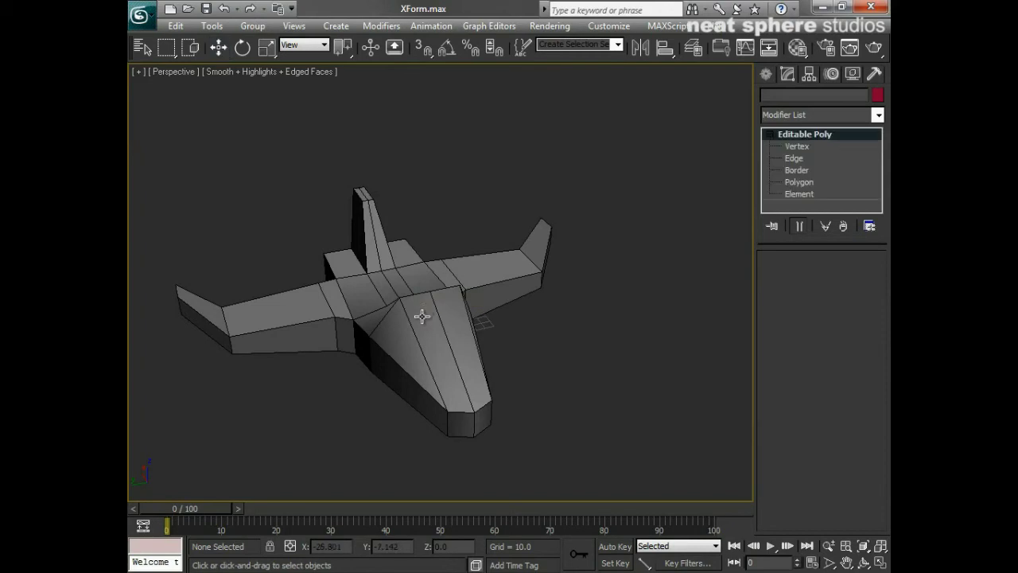
{"action": "mouse_move", "coordinate": [510, 357]}
{"action": "middle_mouse_down", "text": "alt"}
{"action": "mouse_move", "coordinate": [405, 364]}
{"action": "mouse_move", "coordinate": [499, 374]}
{"action": "middle_mouse_up", "text": "alt"}
{"action": "left_click", "coordinate": [543, 387]}
Apply Reset XForm to the mirrored half of the fighter.
{"action": "left_click", "coordinate": [534, 365]}
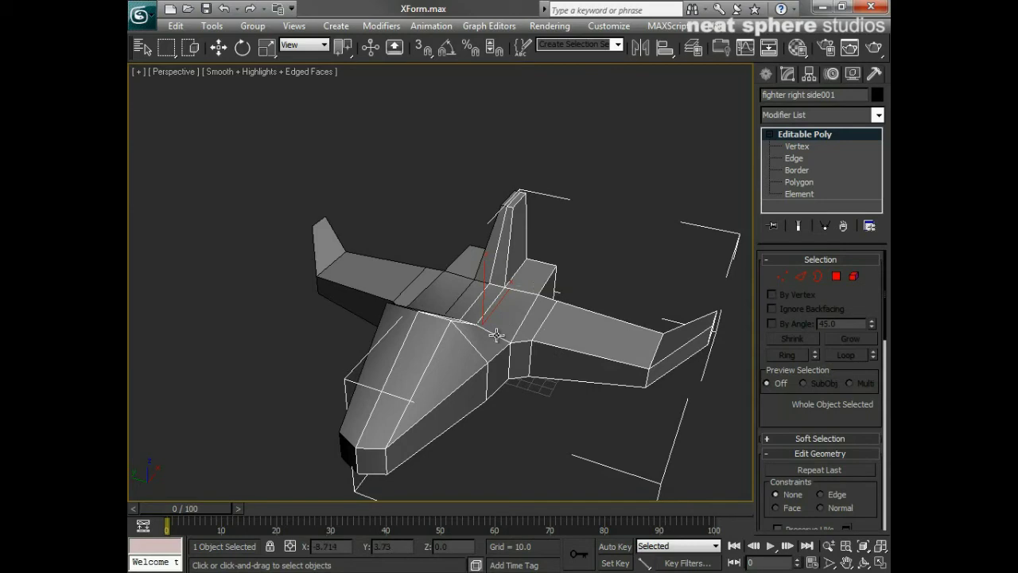
{"action": "left_click", "coordinate": [874, 74]}
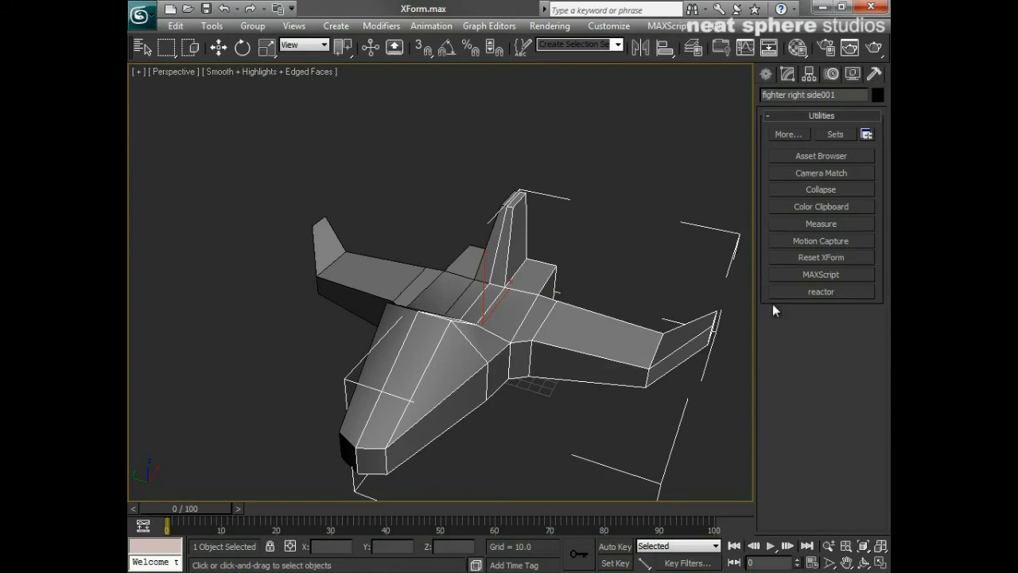
{"action": "left_click", "coordinate": [796, 257]}
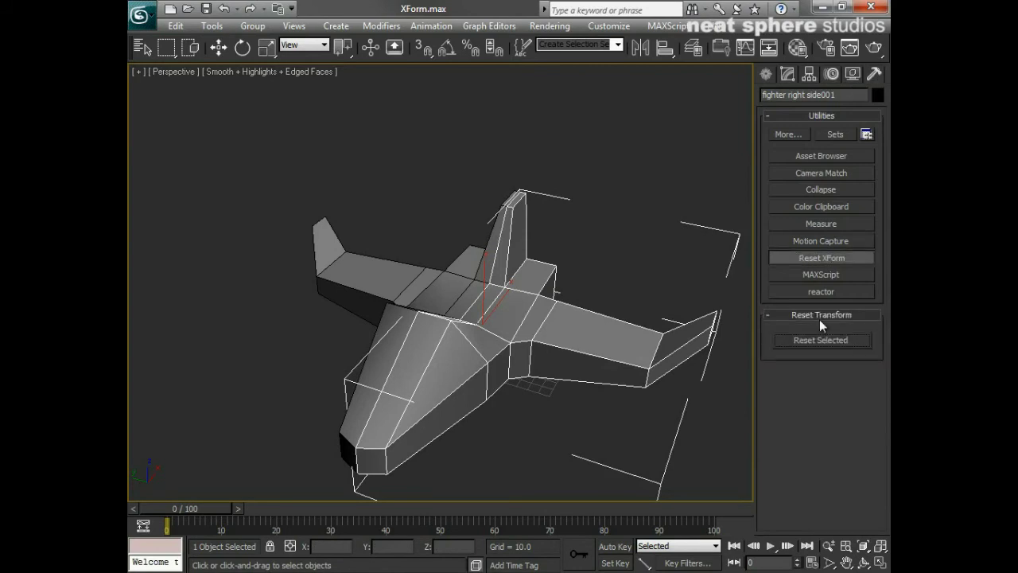
{"action": "left_click", "coordinate": [822, 340]}
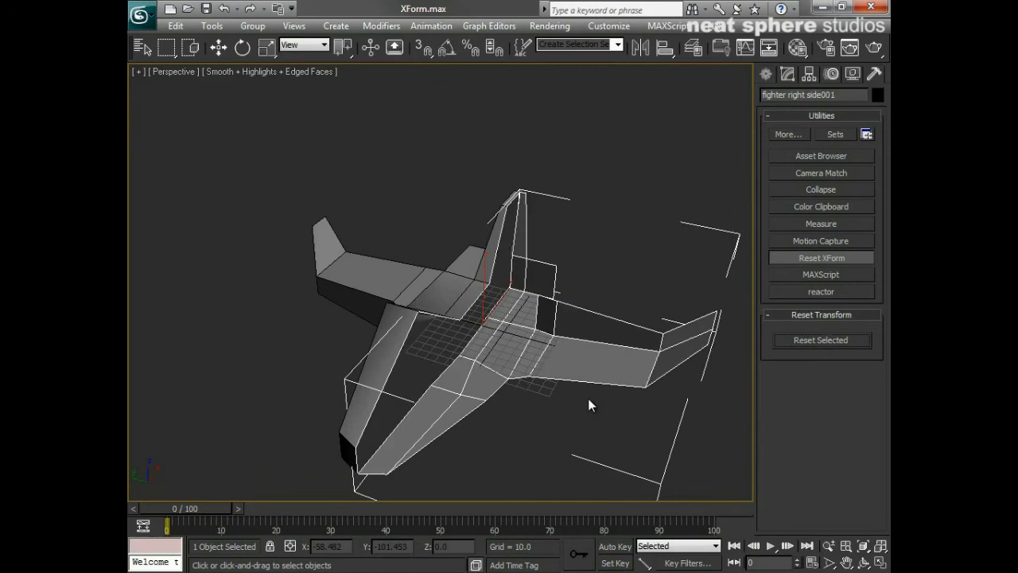
Inspect the mirrored half's surface from several angles, both outside and inside, to check which way its faces point.
{"action": "middle_click_drag", "start_coordinate": [589, 399], "coordinate": [500, 360]}
{"action": "key", "text": "g"}
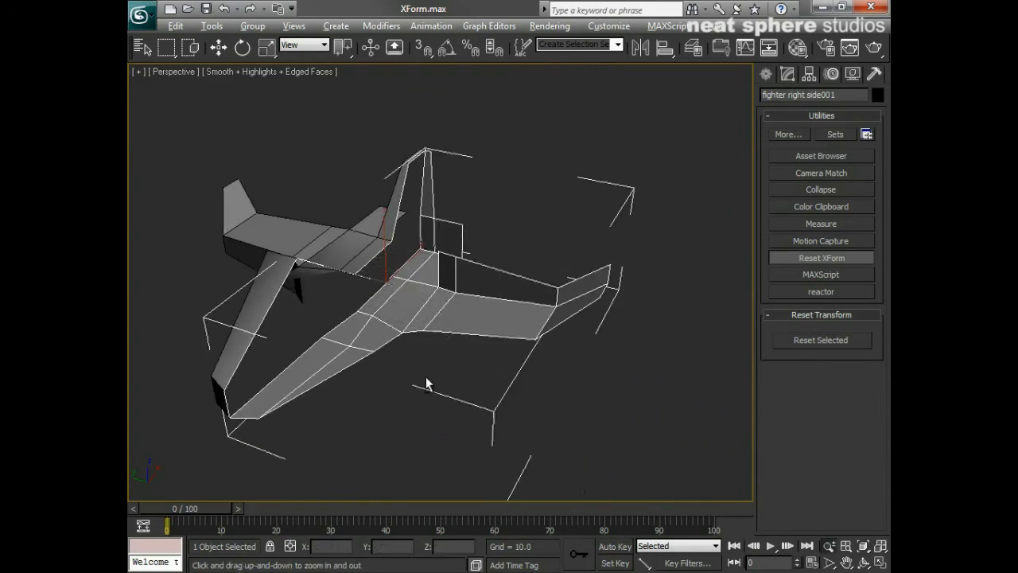
{"action": "left_click_drag", "start_coordinate": [426, 384], "coordinate": [429, 343]}
{"action": "middle_click_drag", "start_coordinate": [320, 363], "coordinate": [159, 350], "text": "alt"}
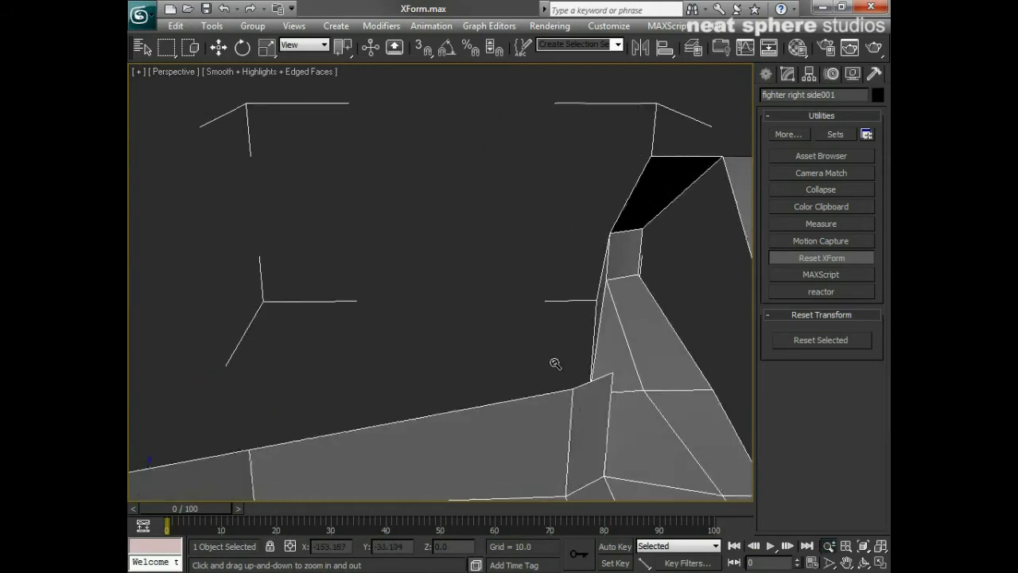
{"action": "middle_click_drag", "start_coordinate": [555, 363], "coordinate": [524, 335], "text": "alt"}
{"action": "left_click_drag", "start_coordinate": [170, 343], "coordinate": [376, 317]}
{"action": "middle_click_drag", "start_coordinate": [376, 316], "coordinate": [407, 293], "text": "alt"}
{"action": "middle_click_drag", "start_coordinate": [420, 372], "coordinate": [350, 302], "text": "alt"}
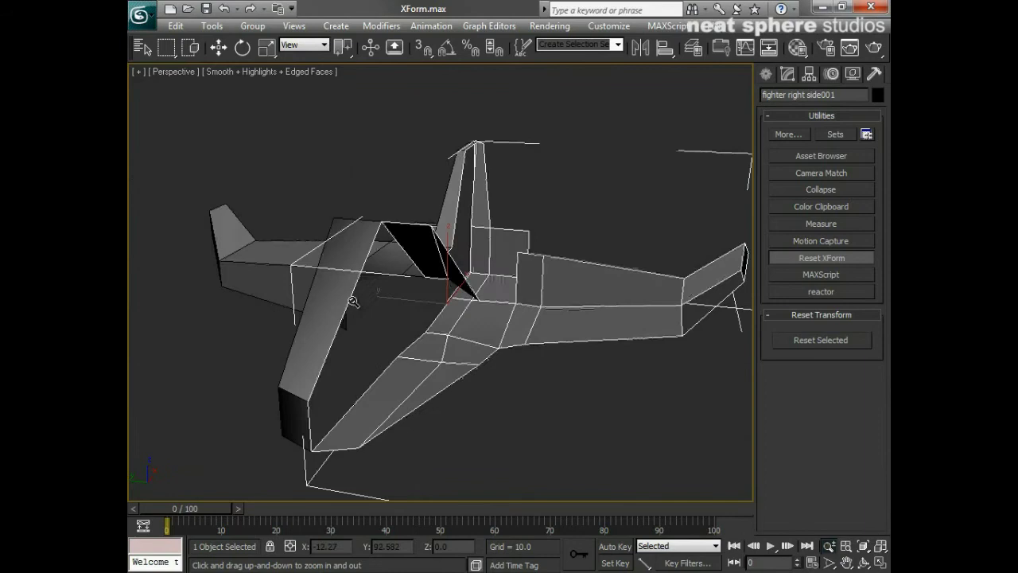
{"action": "middle_click_drag", "start_coordinate": [454, 316], "coordinate": [422, 355]}
{"action": "scroll", "coordinate": [390, 369], "scroll_direction": "down", "scroll_amount": 3}
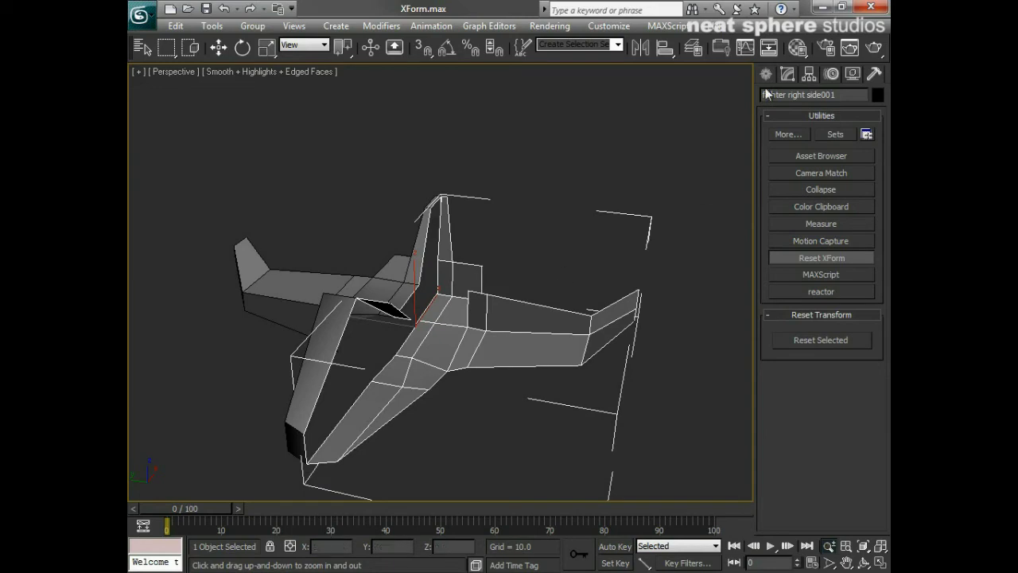
Switch the mirrored half's XForm modifier off and back on to compare its effect on the geometry.
{"action": "left_click", "coordinate": [787, 74]}
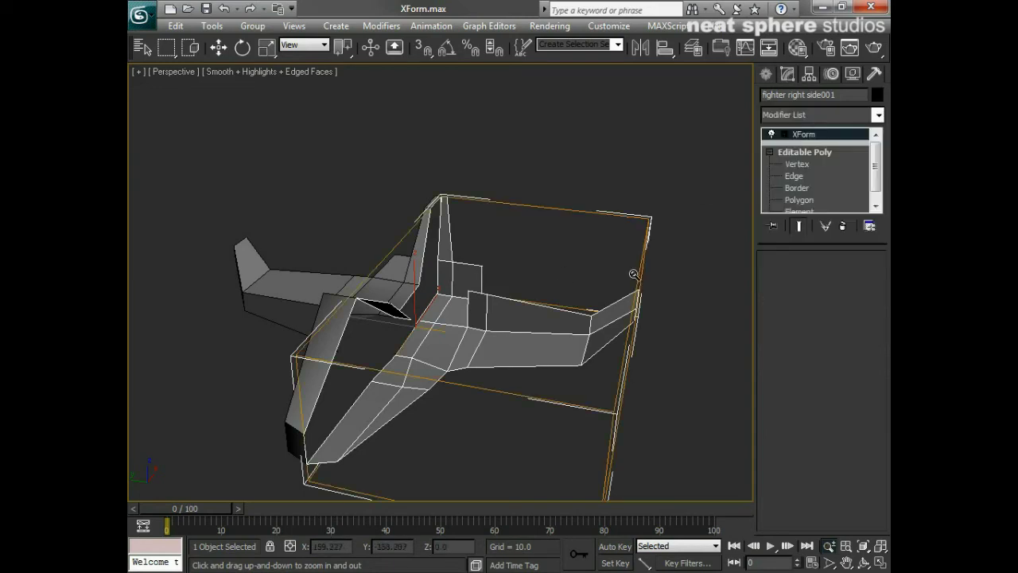
{"action": "left_click", "coordinate": [769, 134]}
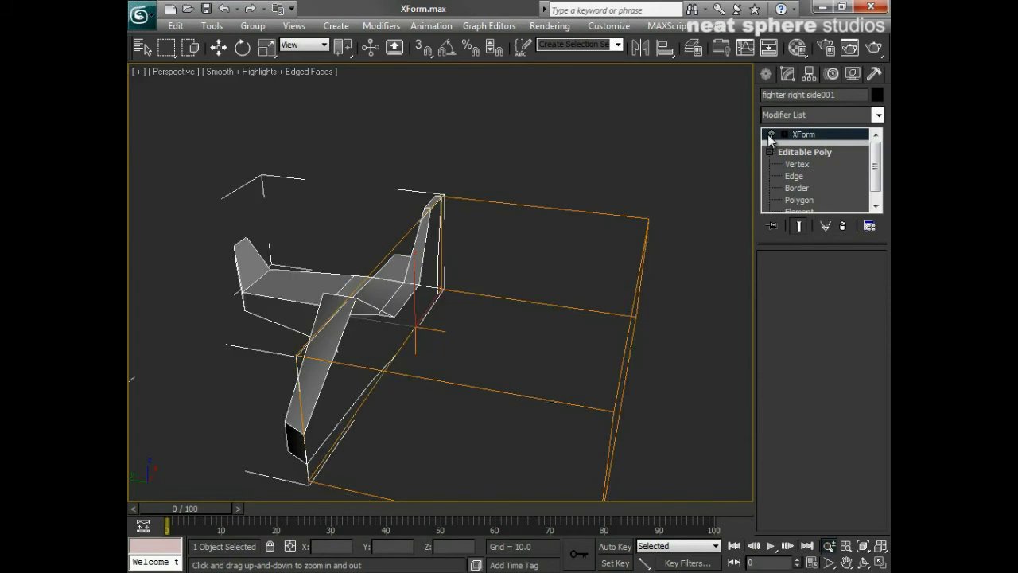
{"action": "left_click", "coordinate": [769, 134]}
{"action": "middle_click_drag", "start_coordinate": [429, 334], "coordinate": [531, 337], "text": "alt"}
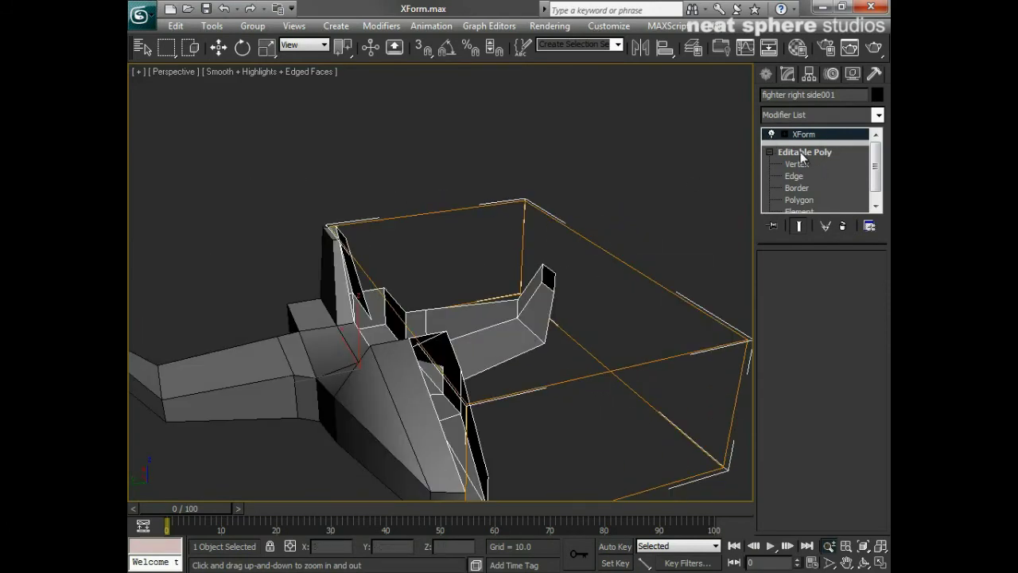
{"action": "left_click_drag", "start_coordinate": [527, 337], "coordinate": [473, 357]}
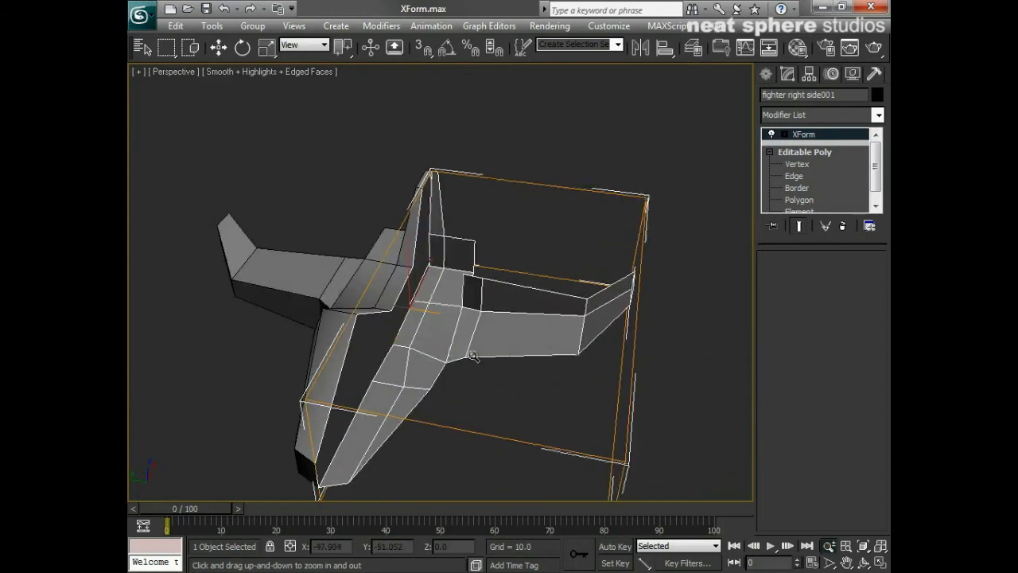
Convert the mirrored half with its XForm modifier to an Editable Poly.
{"action": "right_click", "coordinate": [463, 310]}
{"action": "right_click", "coordinate": [445, 304]}
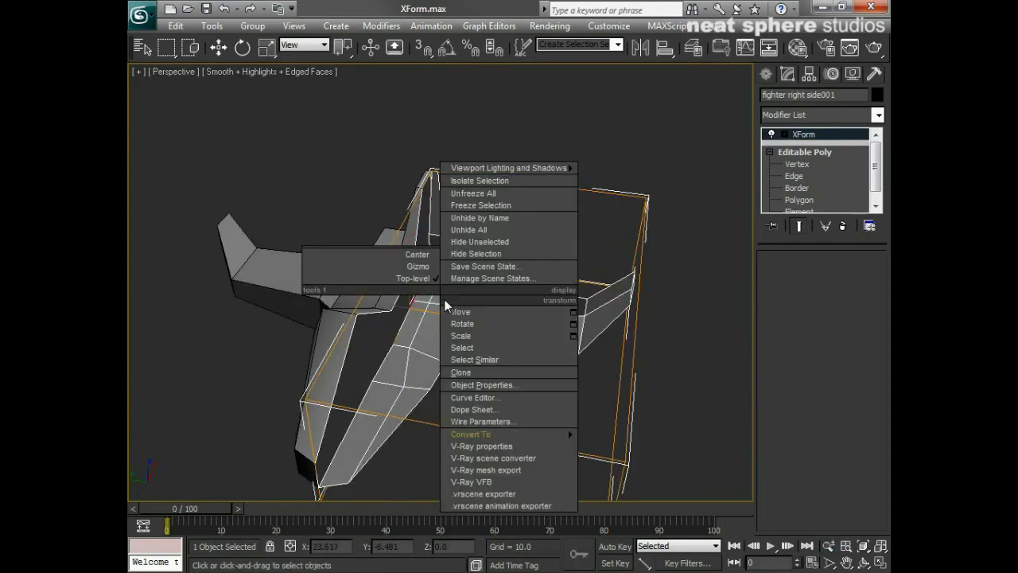
{"action": "mouse_move", "coordinate": [479, 434]}
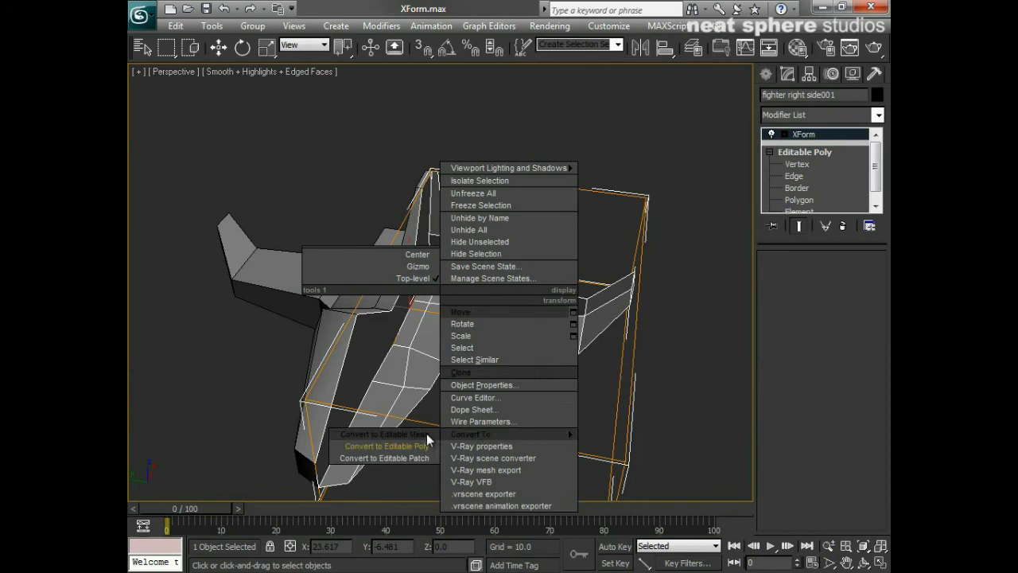
{"action": "left_click", "coordinate": [386, 446]}
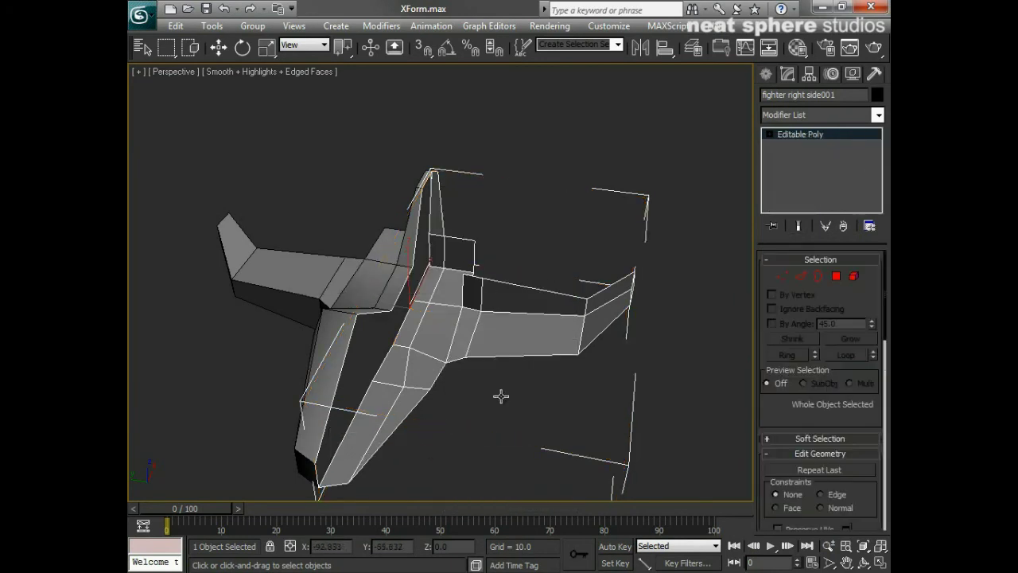
Flip the faces of the mirrored half's whole element so they point outward, and leave element editing.
{"action": "middle_click_drag", "start_coordinate": [529, 403], "coordinate": [514, 383], "text": "alt"}
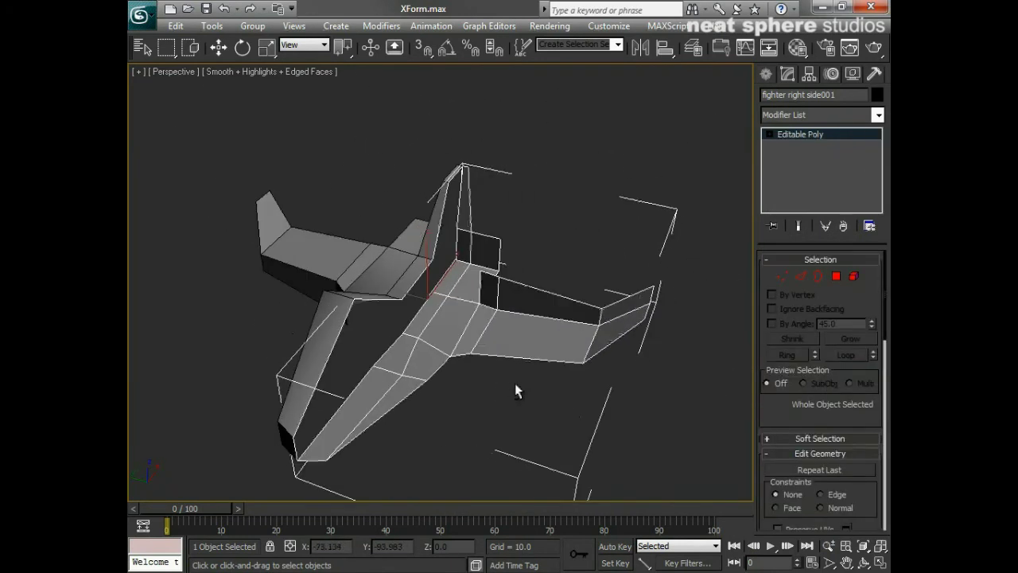
{"action": "left_click", "coordinate": [854, 276]}
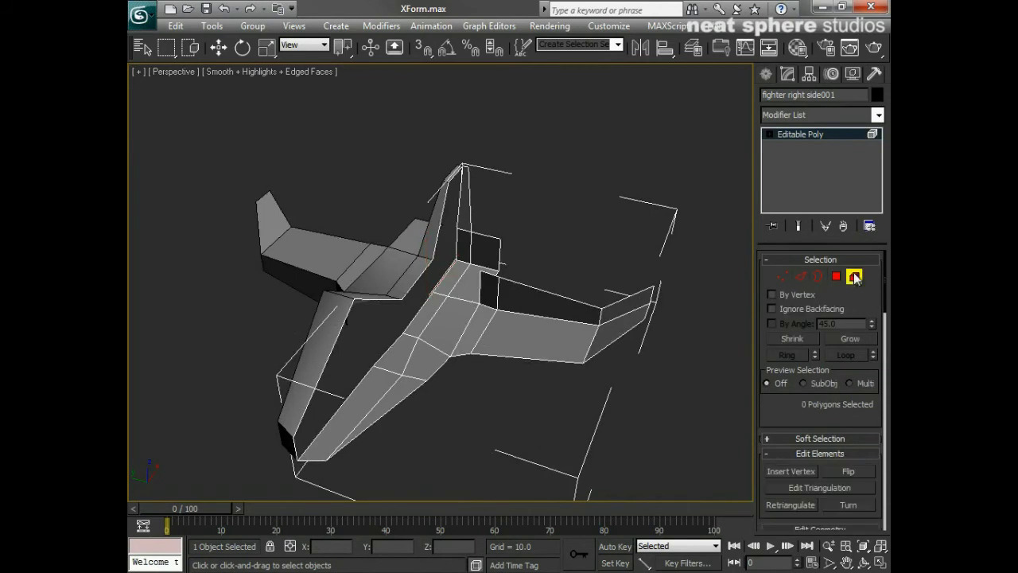
{"action": "left_click", "coordinate": [476, 322]}
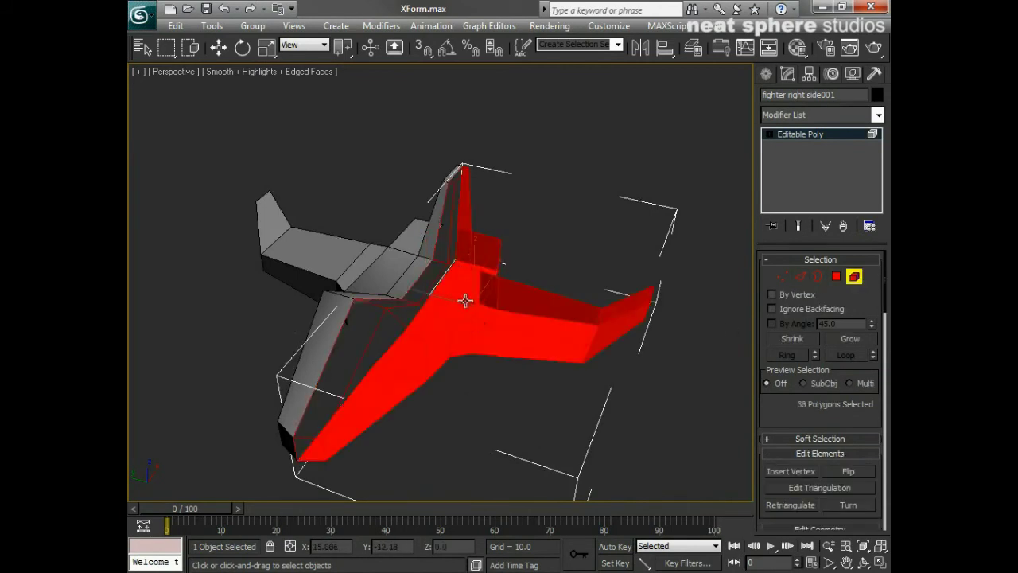
{"action": "scroll", "coordinate": [771, 413], "scroll_direction": "down", "scroll_amount": 2}
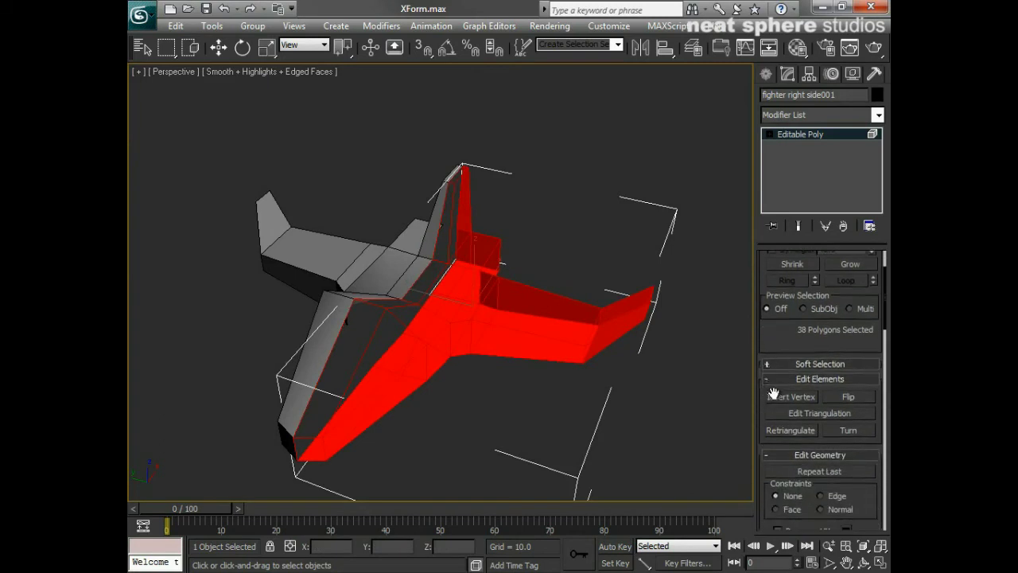
{"action": "left_click", "coordinate": [848, 396]}
{"action": "left_click", "coordinate": [670, 150]}
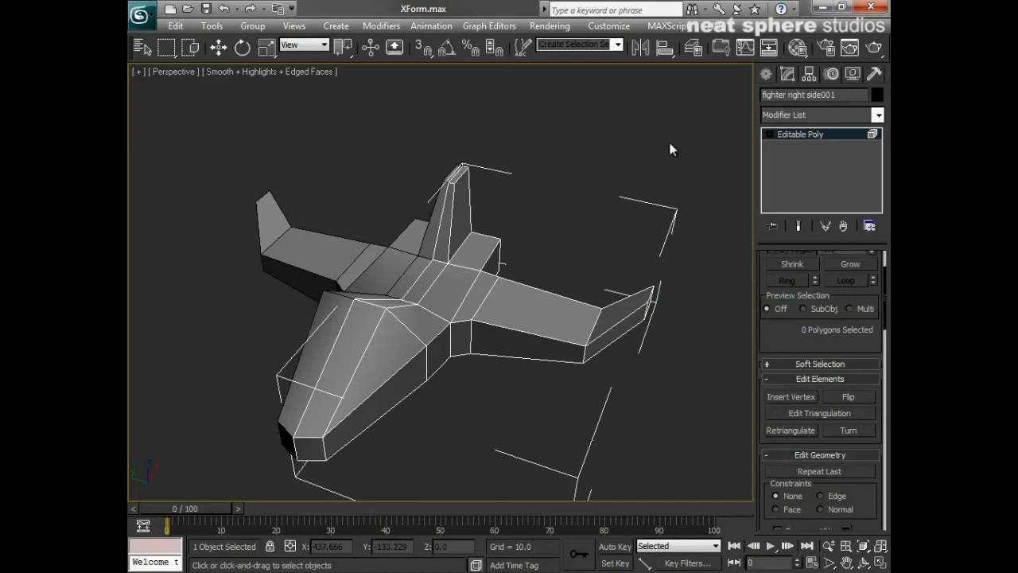
{"action": "left_click", "coordinate": [798, 134]}
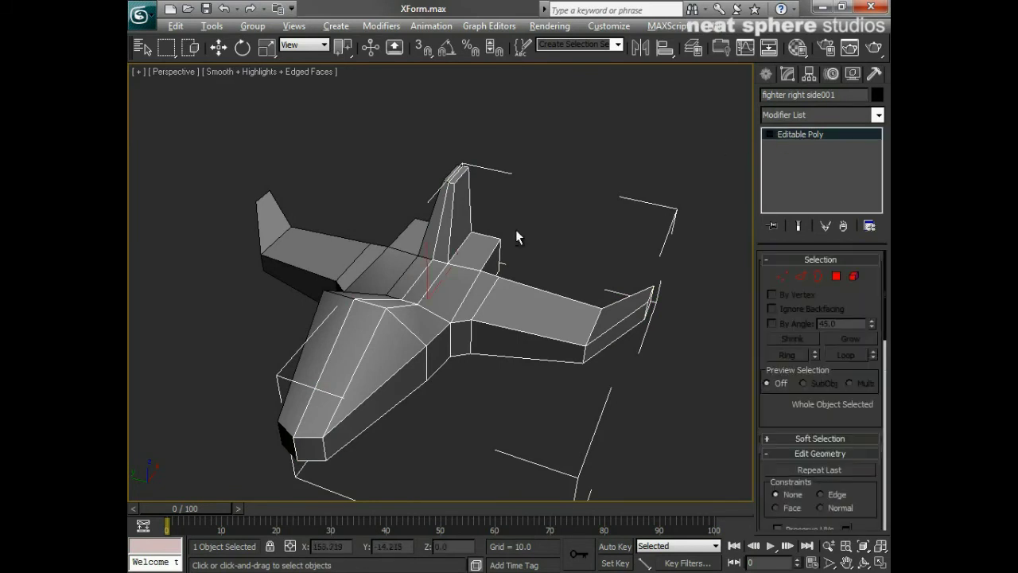
Convert the flipped half of the fighter to an Editable Poly.
{"action": "middle_click_drag", "start_coordinate": [516, 229], "coordinate": [517, 239], "text": "alt"}
{"action": "left_click", "coordinate": [871, 73]}
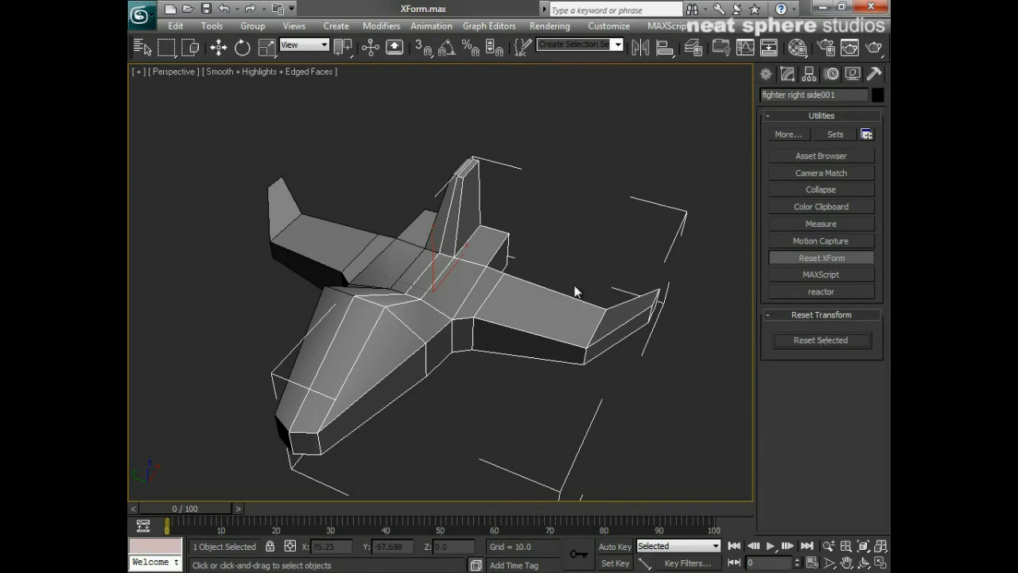
{"action": "middle_click_drag", "start_coordinate": [575, 289], "coordinate": [377, 317], "text": "alt"}
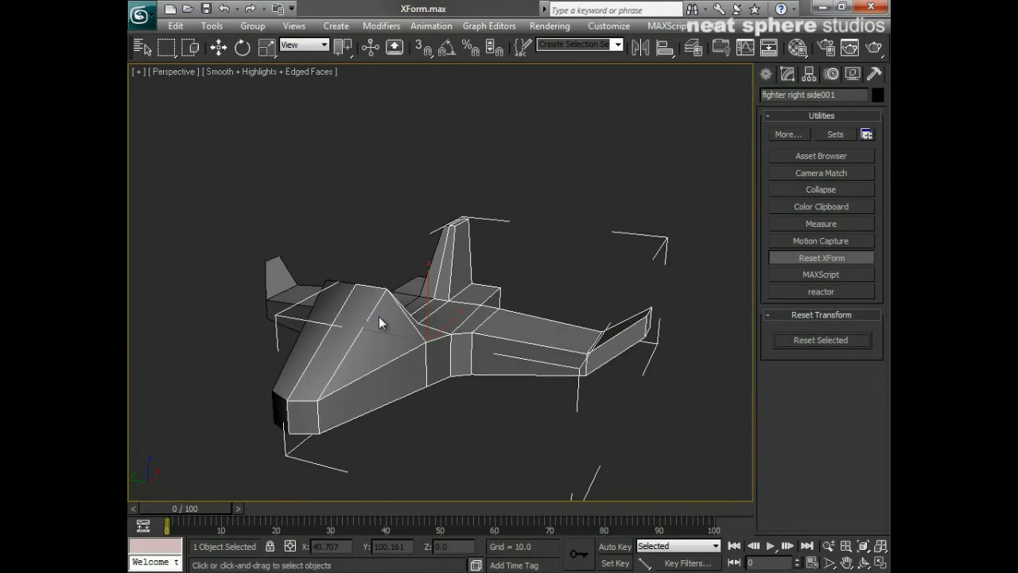
{"action": "right_click", "coordinate": [451, 311]}
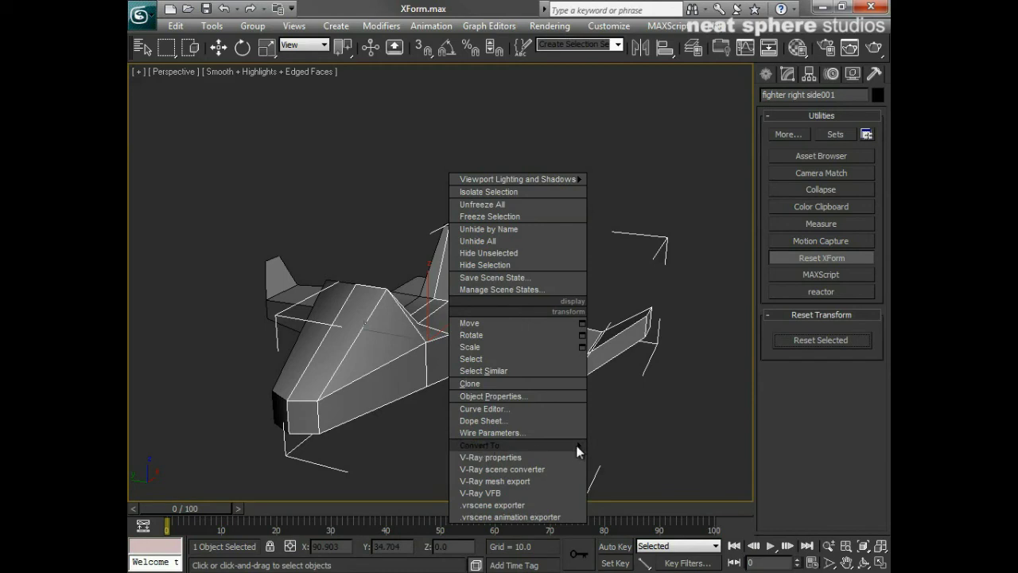
{"action": "left_click", "coordinate": [598, 132]}
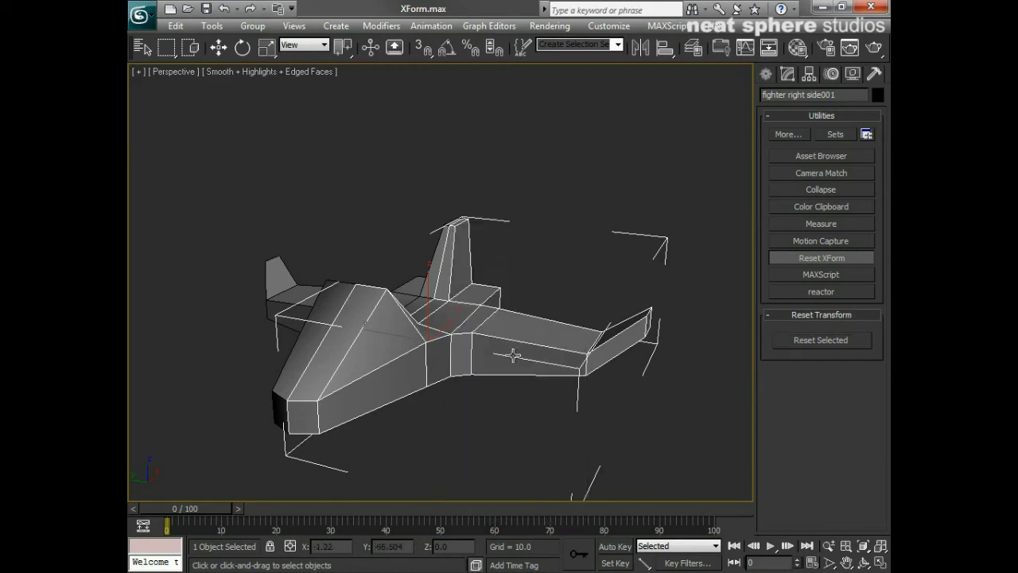
{"action": "right_click", "coordinate": [504, 329]}
{"action": "mouse_move", "coordinate": [541, 463]}
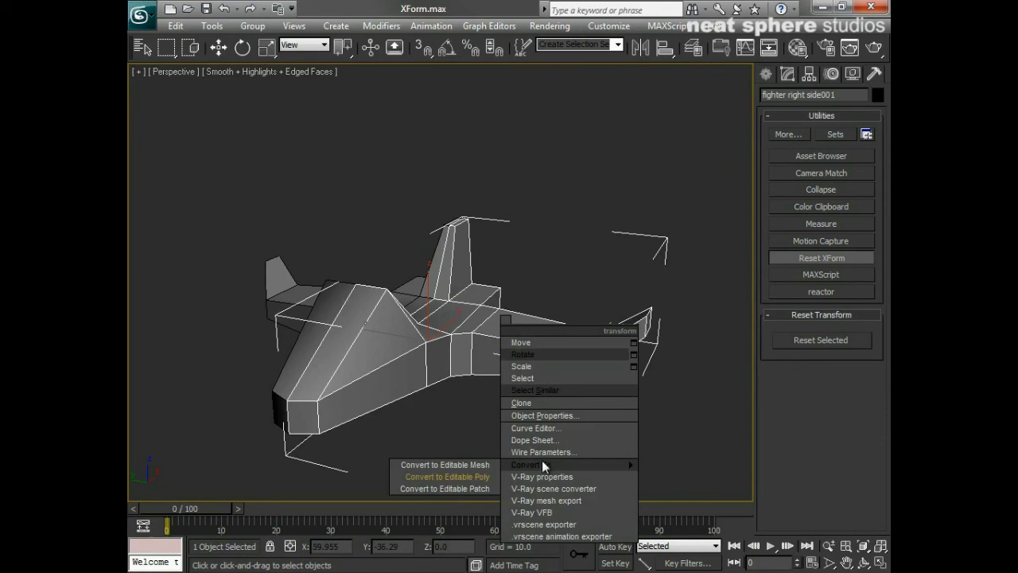
{"action": "left_click", "coordinate": [469, 477]}
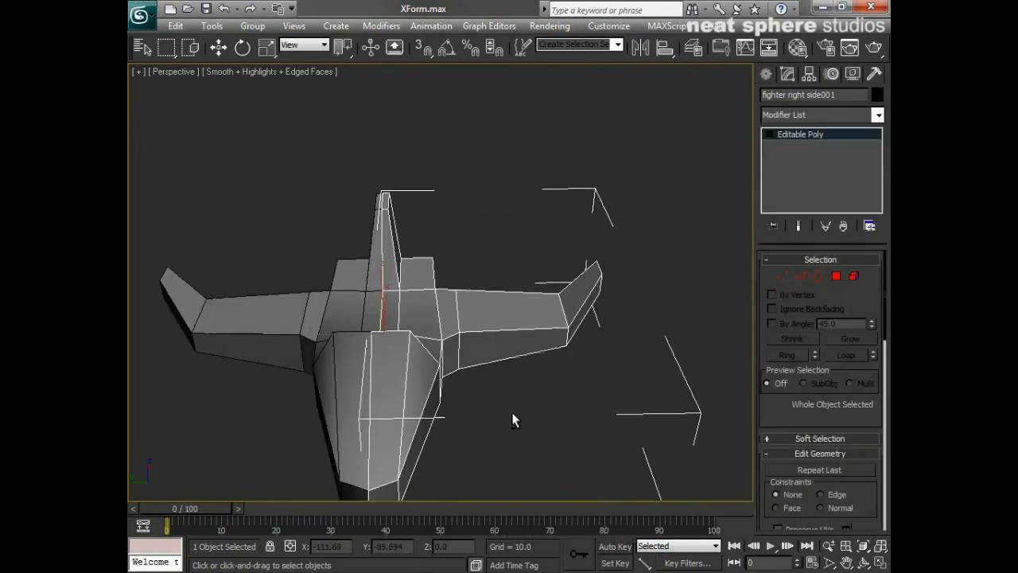
Attach the other half of the fighter to the mirrored half as one Editable Poly object.
{"action": "middle_click_drag", "start_coordinate": [474, 436], "coordinate": [531, 380]}
{"action": "left_click_drag", "start_coordinate": [772, 411], "coordinate": [774, 350]}
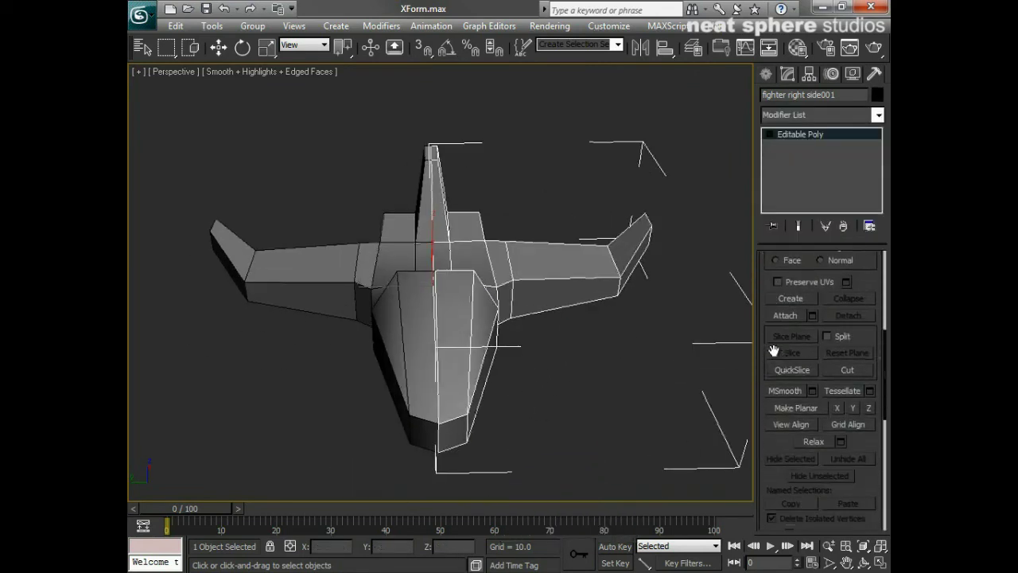
{"action": "left_click", "coordinate": [772, 318]}
{"action": "left_click", "coordinate": [389, 271]}
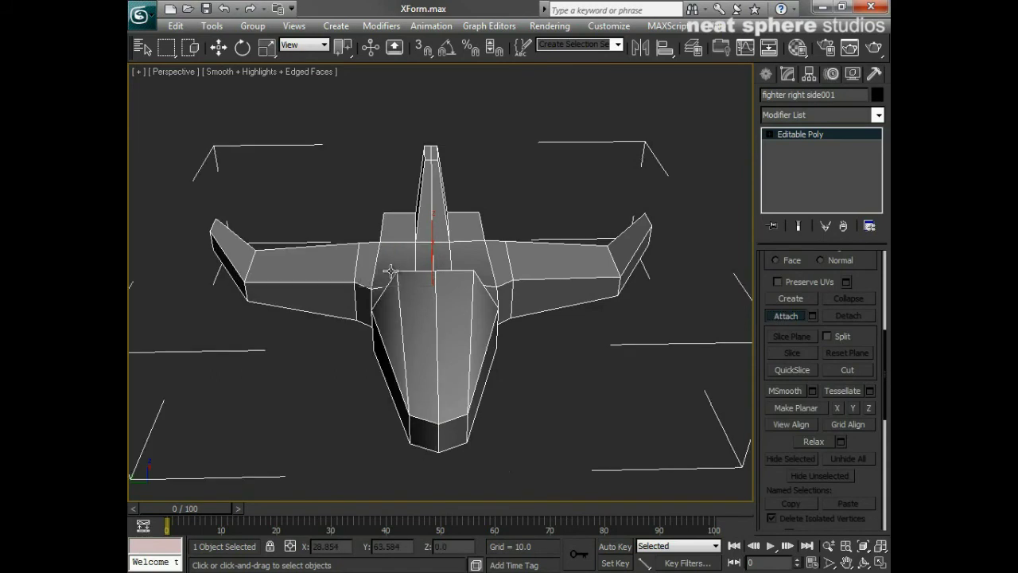
Weld the vertices along the fighter's centre seam with a weld threshold of 0.1.
{"action": "left_click", "coordinate": [769, 135]}
{"action": "key", "text": "1"}
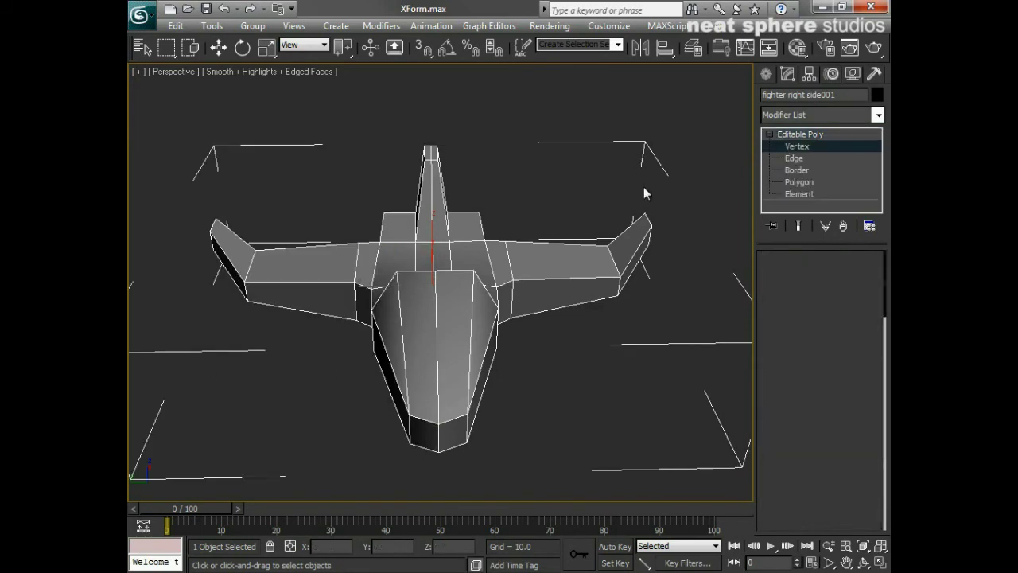
{"action": "left_click_drag", "start_coordinate": [379, 120], "coordinate": [533, 466]}
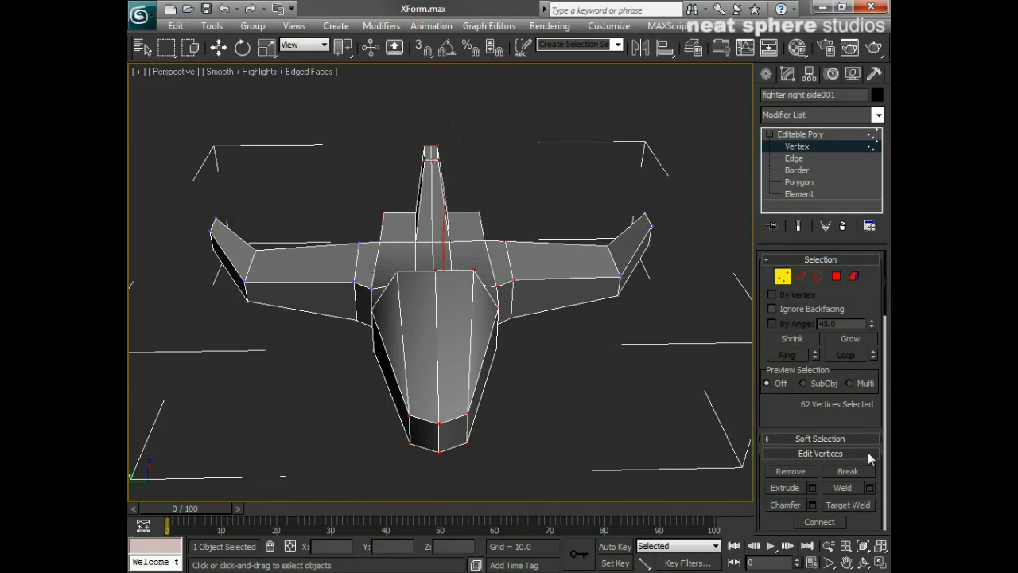
{"action": "left_click", "coordinate": [871, 488]}
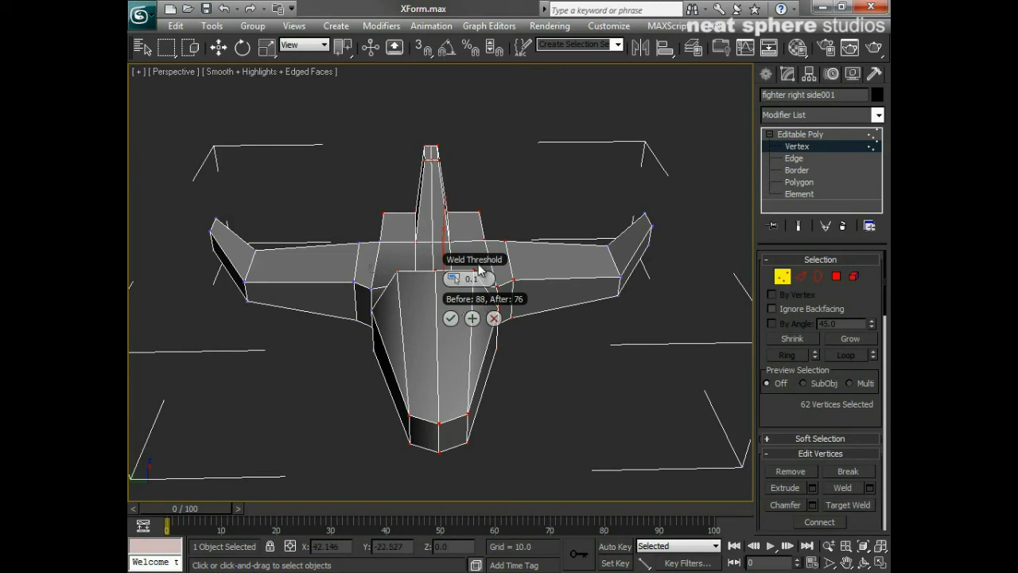
{"action": "left_click_drag", "start_coordinate": [480, 307], "coordinate": [587, 368]}
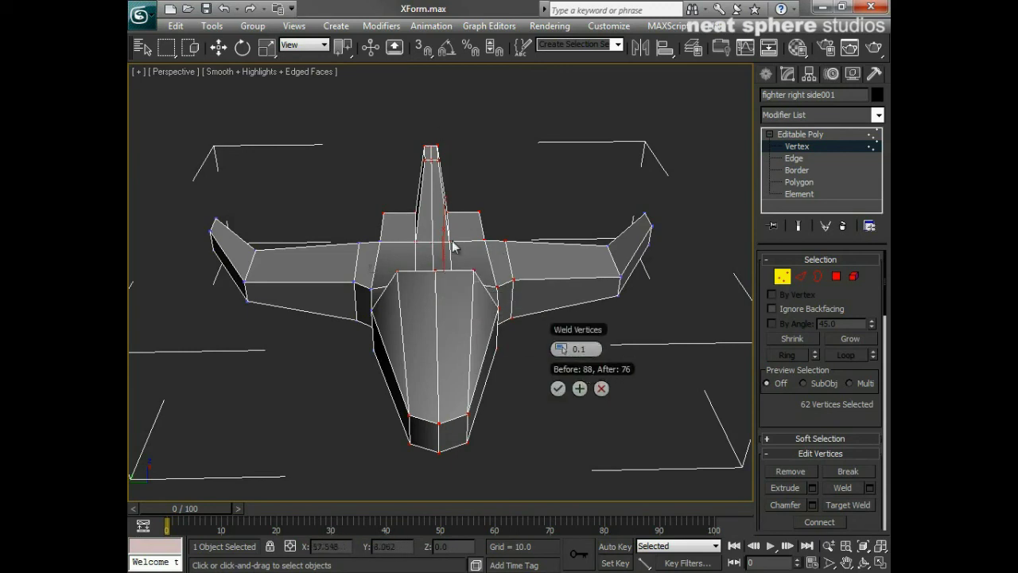
{"action": "middle_click_drag", "start_coordinate": [500, 481], "coordinate": [509, 366], "text": "alt"}
{"action": "left_click", "coordinate": [558, 388]}
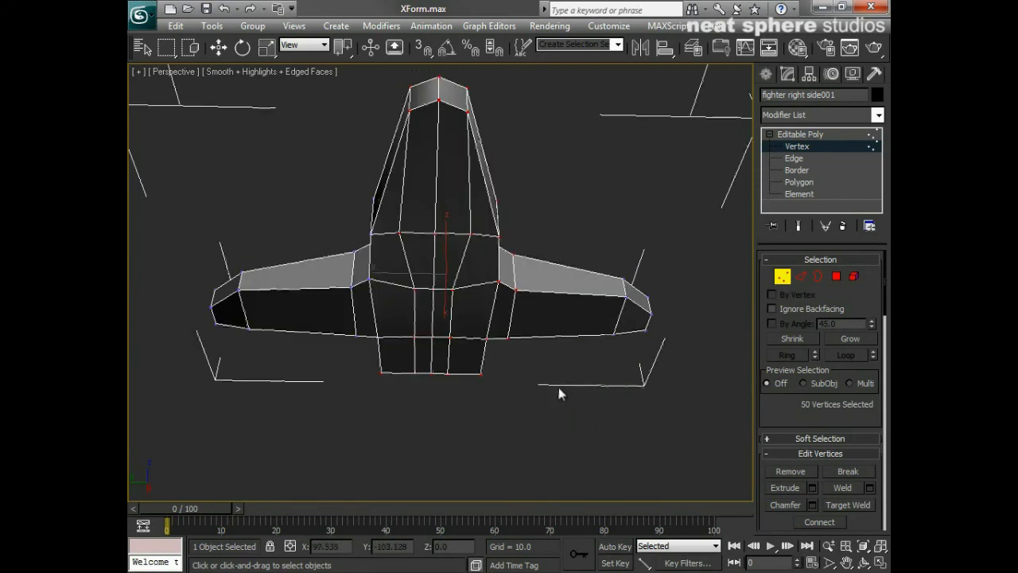
{"action": "left_click", "coordinate": [781, 276]}
Try raising a polygon in front of the tail fin along Z, undo the move and leave polygon editing.
{"action": "middle_click_drag", "start_coordinate": [588, 324], "coordinate": [552, 409], "text": "alt"}
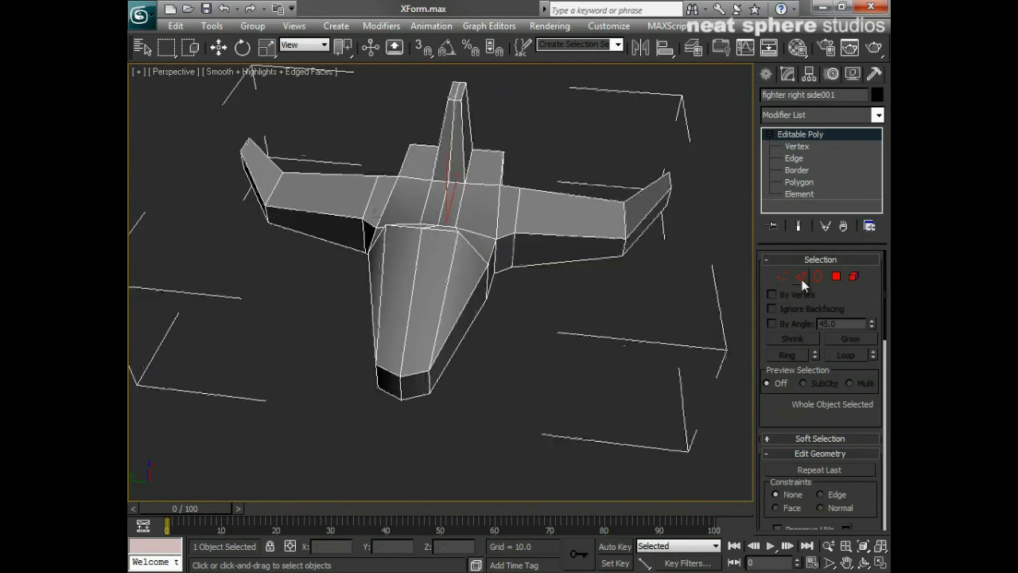
{"action": "left_click", "coordinate": [835, 276]}
{"action": "middle_click_drag", "start_coordinate": [517, 342], "coordinate": [567, 325], "text": "alt"}
{"action": "left_click", "coordinate": [460, 275]}
{"action": "key", "text": "w"}
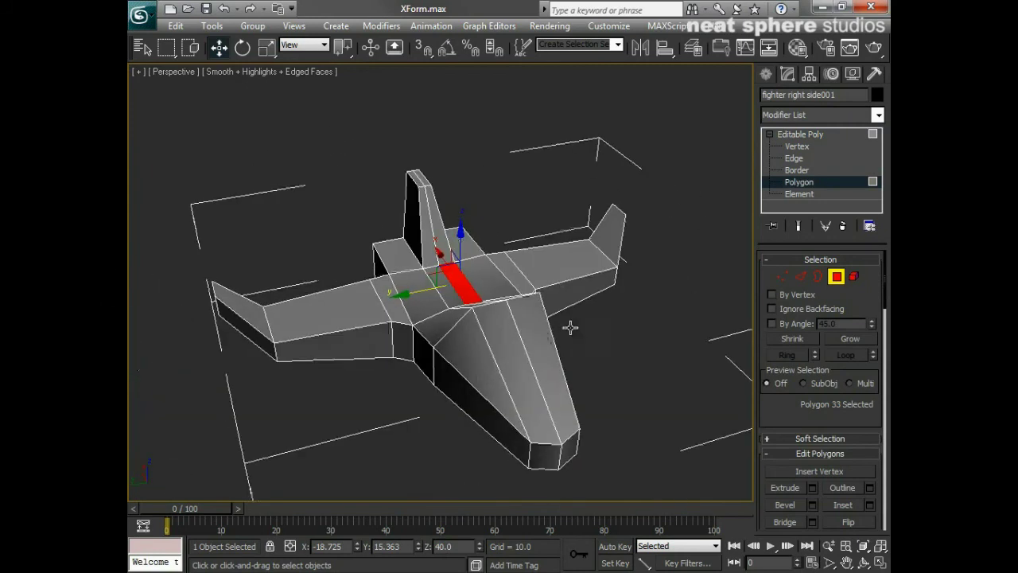
{"action": "left_click_drag", "start_coordinate": [461, 222], "coordinate": [461, 203]}
{"action": "key", "text": "ctrl+z"}
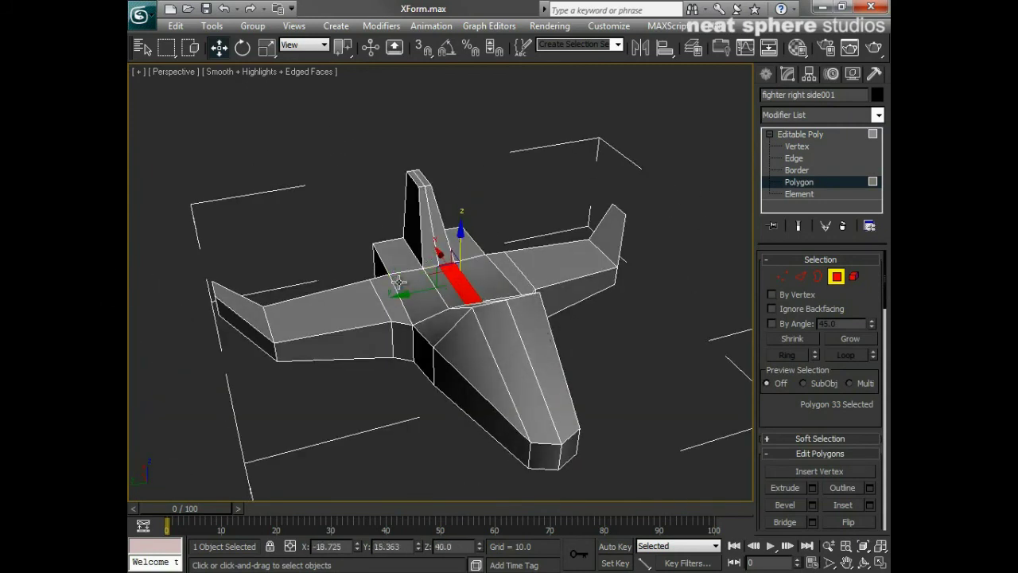
{"action": "middle_click_drag", "start_coordinate": [477, 343], "coordinate": [417, 361], "text": "alt"}
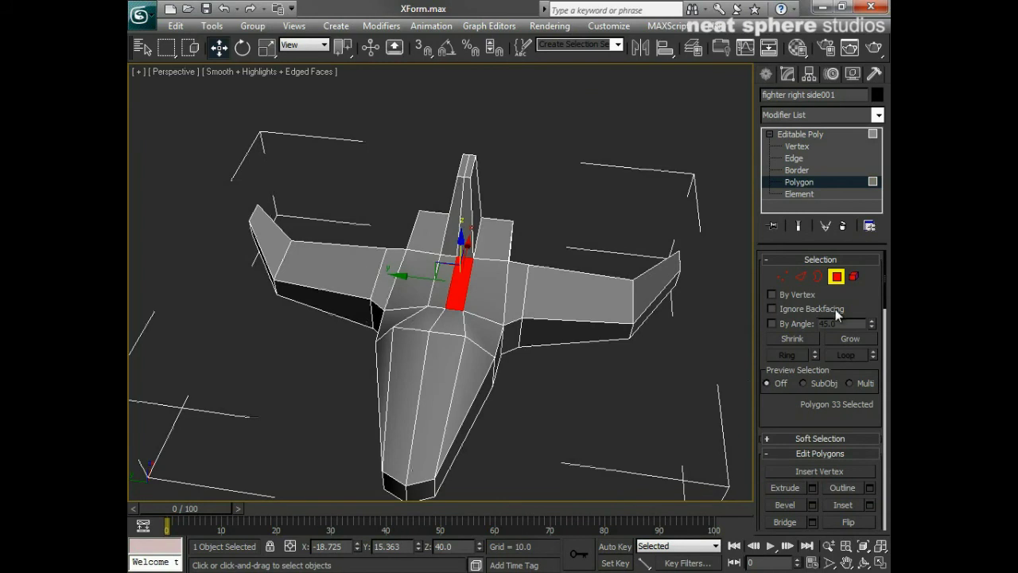
{"action": "left_click", "coordinate": [835, 275]}
Apply Reset XForm to the combined fighter and show its modifier stack.
{"action": "middle_click_drag", "start_coordinate": [612, 393], "coordinate": [589, 409], "text": "alt"}
{"action": "scroll", "coordinate": [574, 381], "scroll_direction": "down", "scroll_amount": 1}
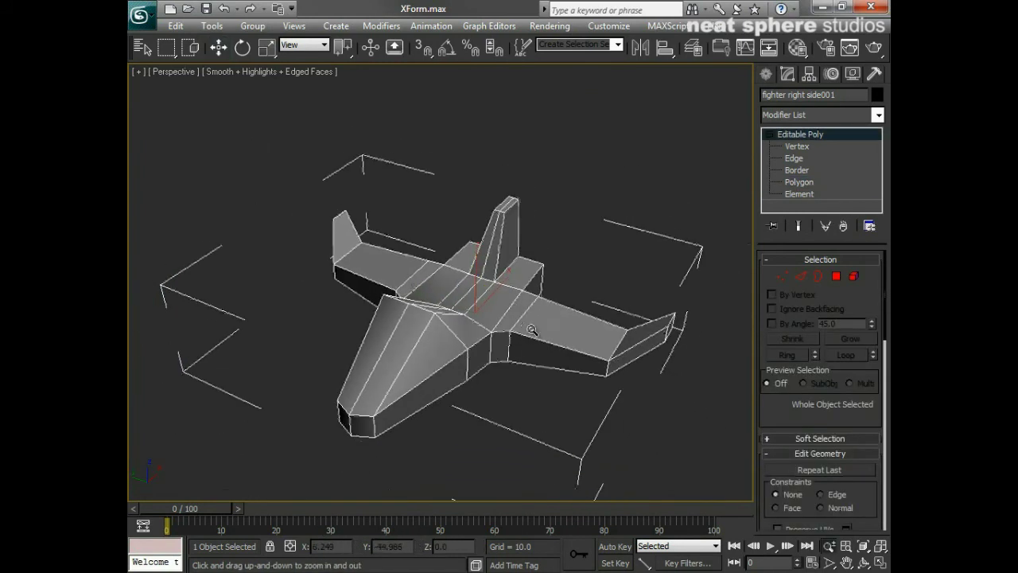
{"action": "middle_click_drag", "start_coordinate": [541, 374], "coordinate": [496, 343]}
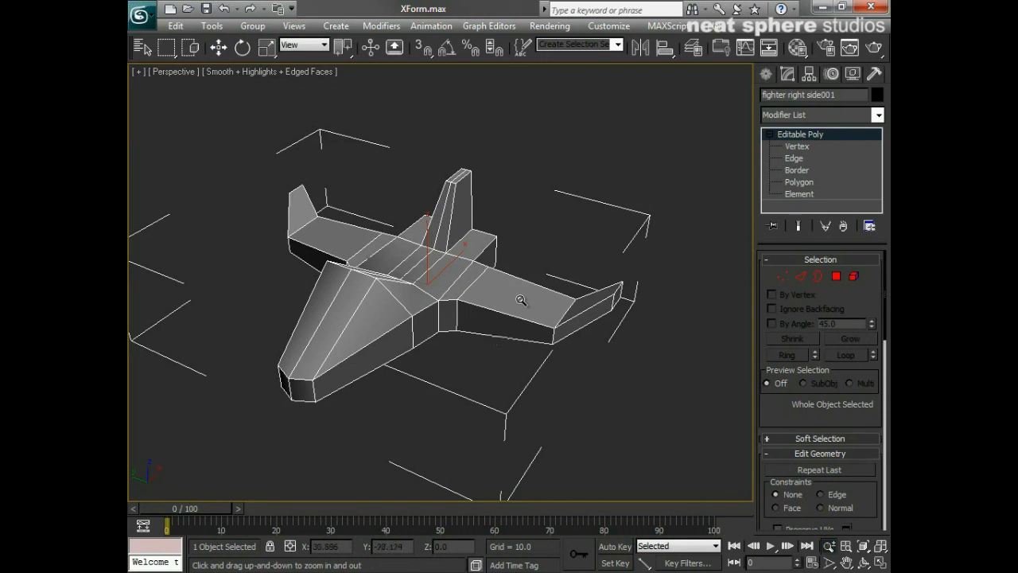
{"action": "left_click", "coordinate": [875, 75]}
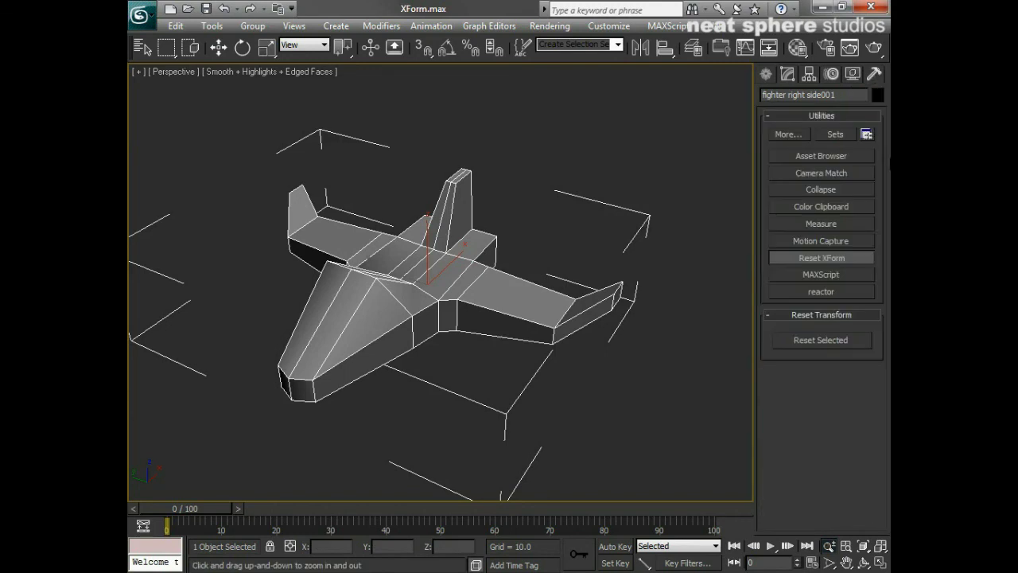
{"action": "left_click", "coordinate": [819, 342]}
{"action": "left_click", "coordinate": [788, 261]}
{"action": "left_click", "coordinate": [787, 78]}
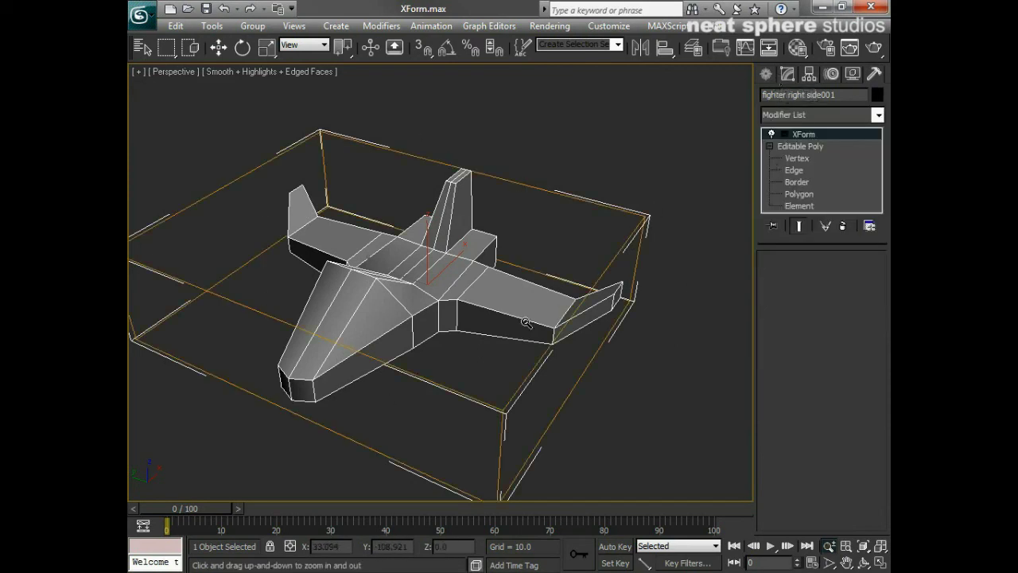
Convert the combined fighter with its XForm modifier to an Editable Poly.
{"action": "key", "text": "w"}
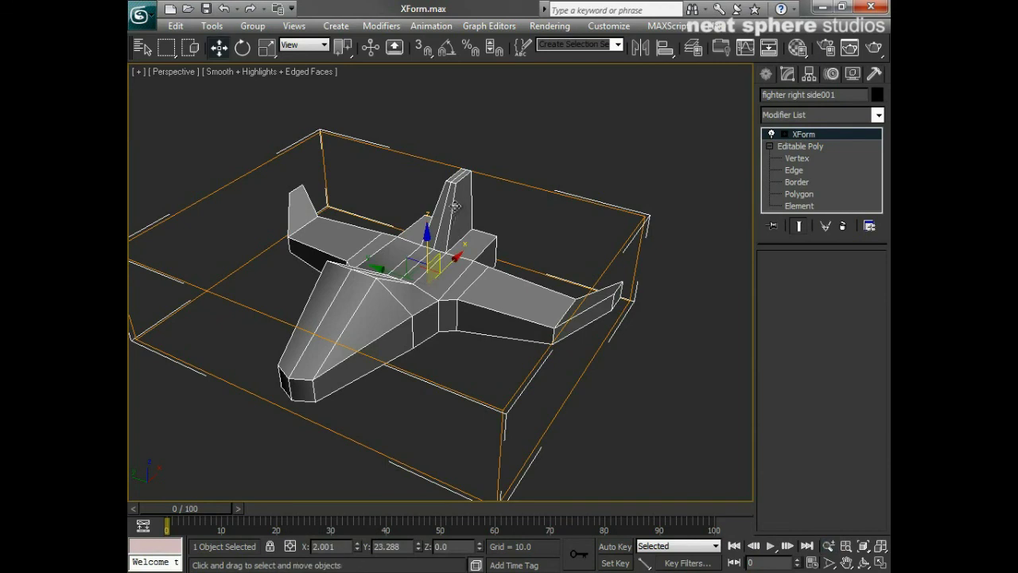
{"action": "right_click", "coordinate": [450, 205]}
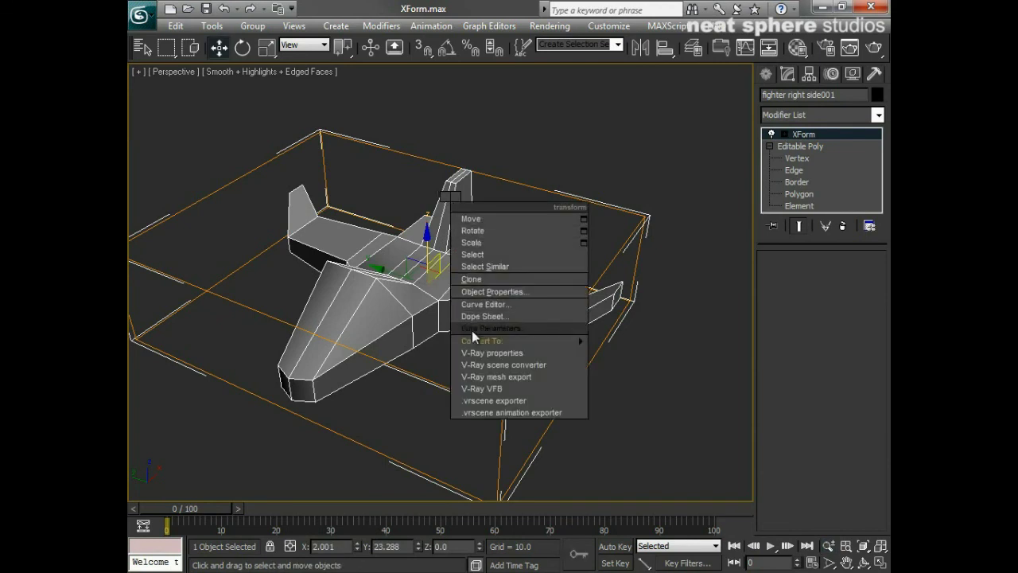
{"action": "mouse_move", "coordinate": [469, 340]}
{"action": "left_click", "coordinate": [418, 352]}
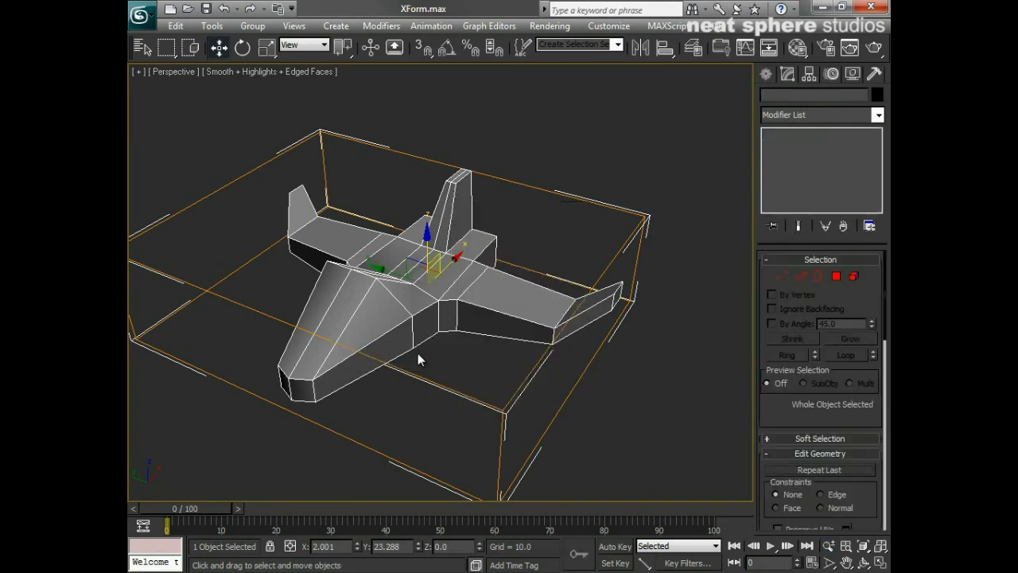
Try flipping all faces of the combined fighter's element, flip them back and deselect the fighter.
{"action": "left_click", "coordinate": [853, 276]}
{"action": "left_click", "coordinate": [477, 322]}
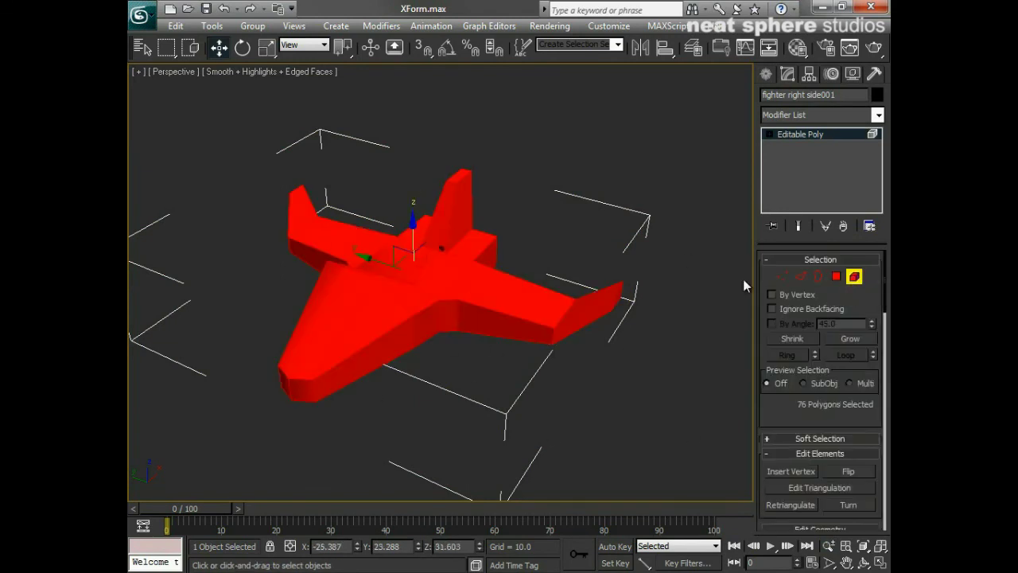
{"action": "left_click", "coordinate": [847, 472]}
{"action": "left_click", "coordinate": [847, 472]}
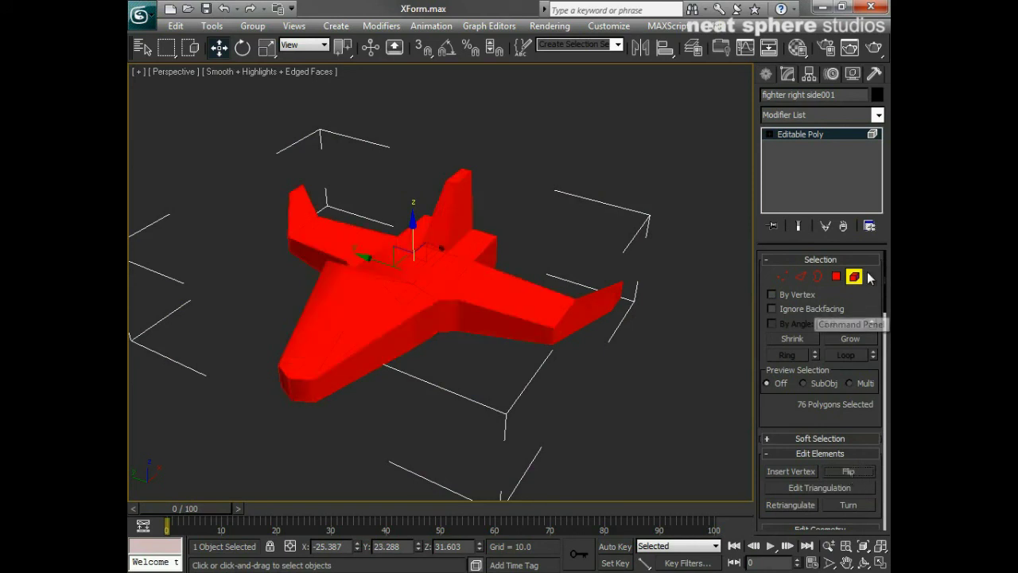
{"action": "left_click", "coordinate": [698, 342]}
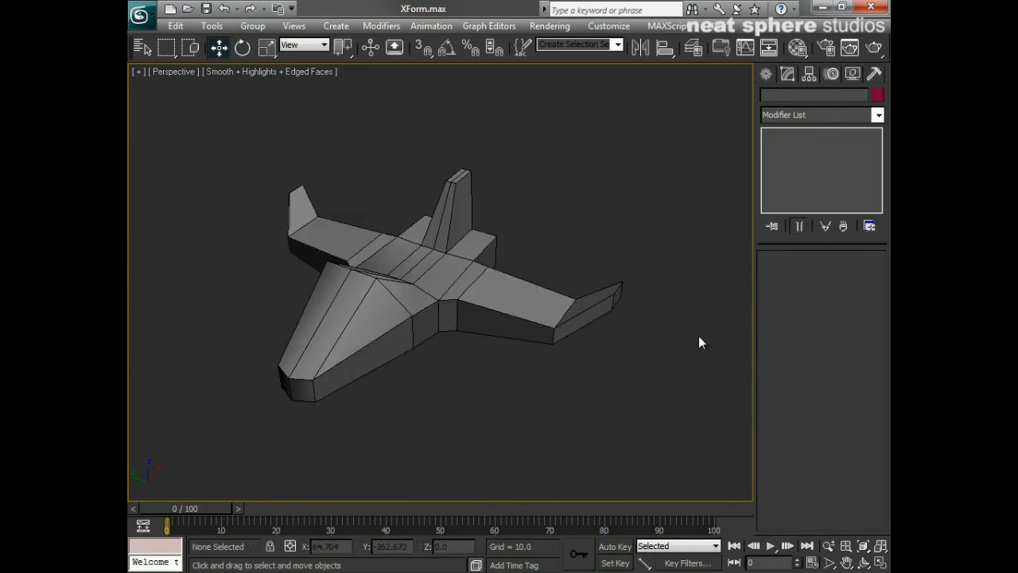